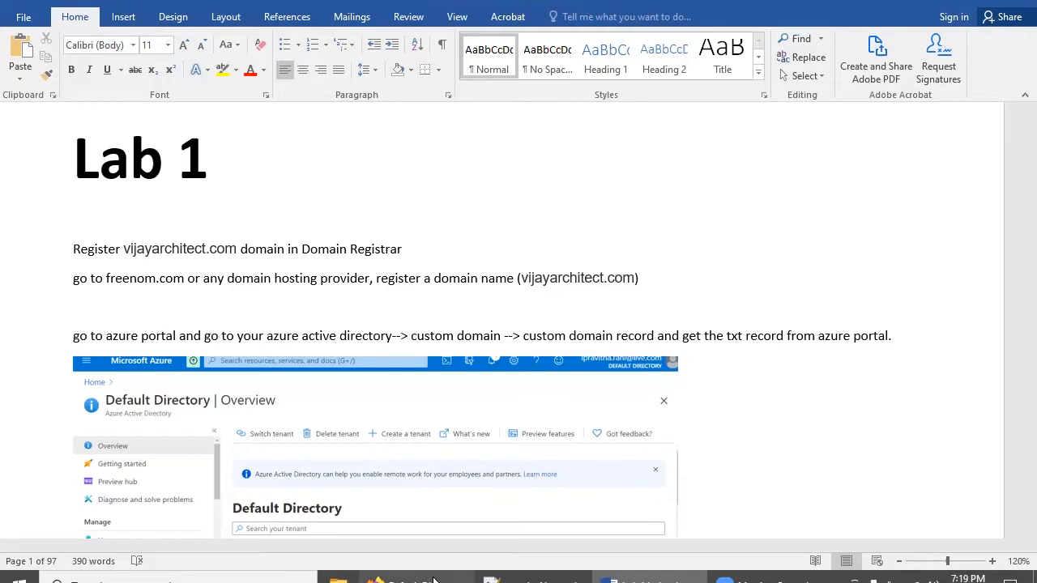
In the browser, search 'direct' and open Azure Active Directory
{"action": "mouse_move", "coordinate": [434, 581]}
{"action": "left_click", "coordinate": [392, 471]}
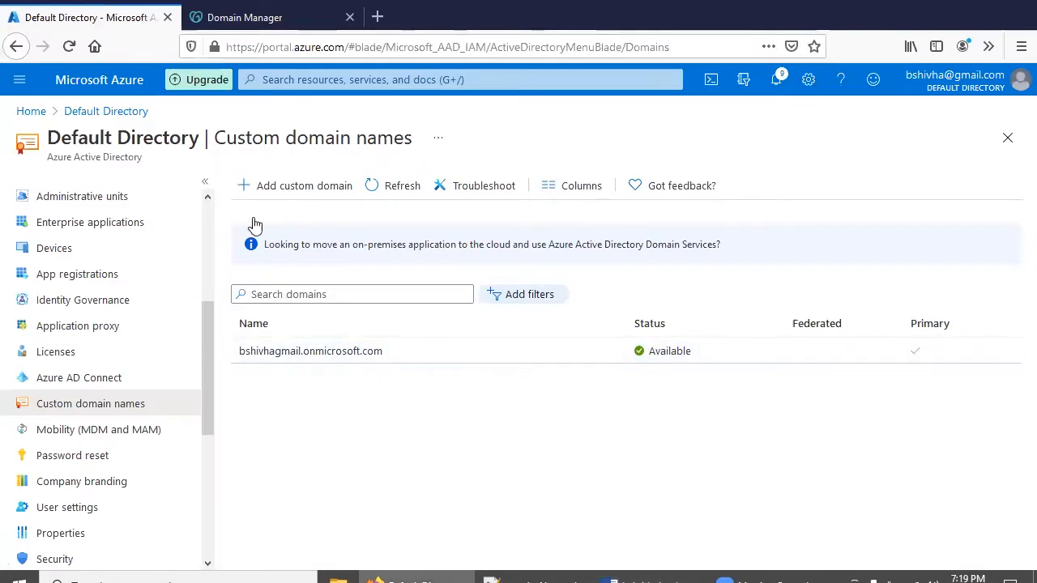
{"action": "left_click", "coordinate": [298, 79]}
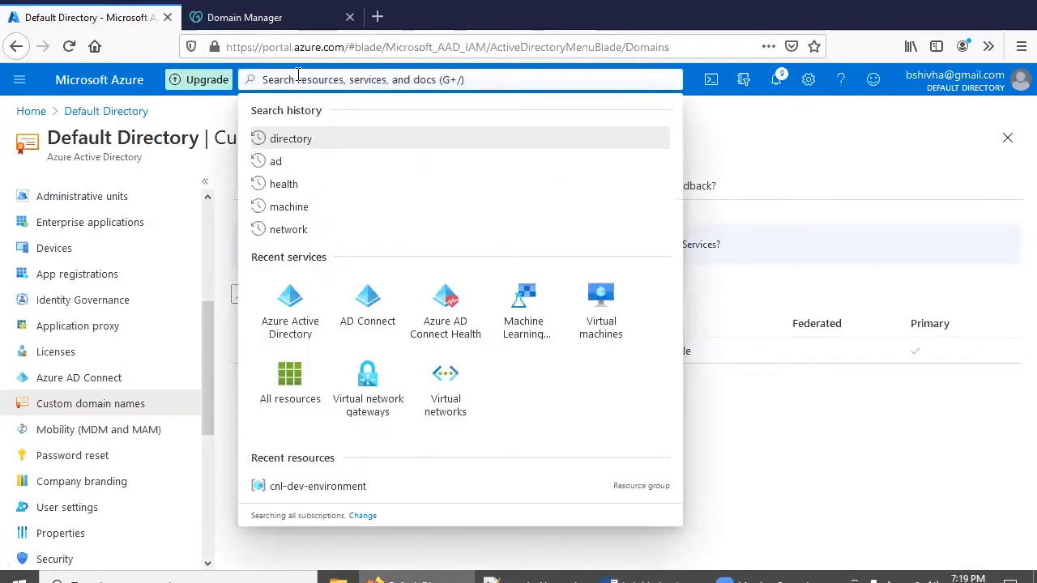
{"action": "type", "text": "direct"}
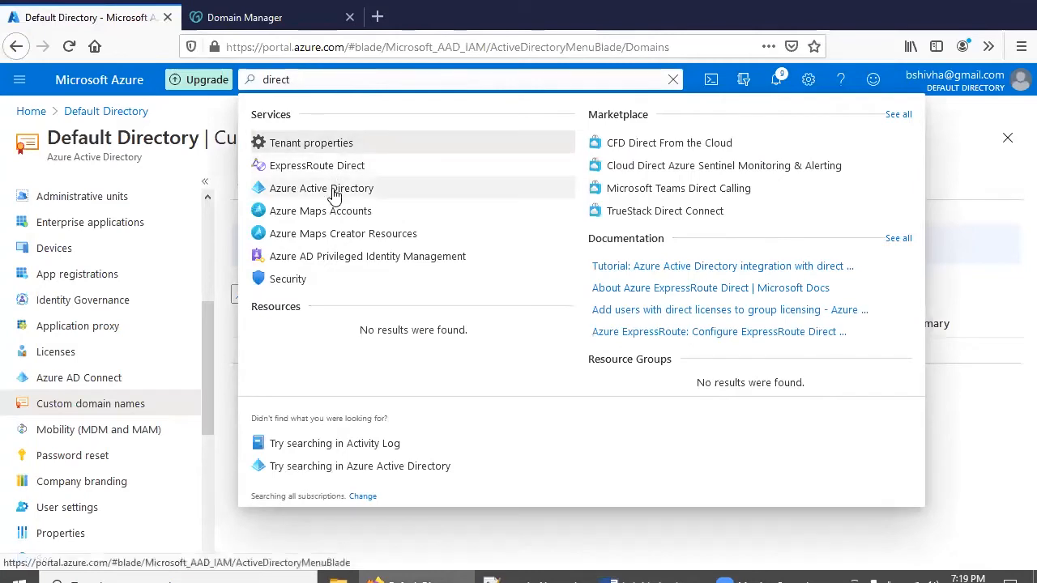
{"action": "left_click", "coordinate": [332, 189]}
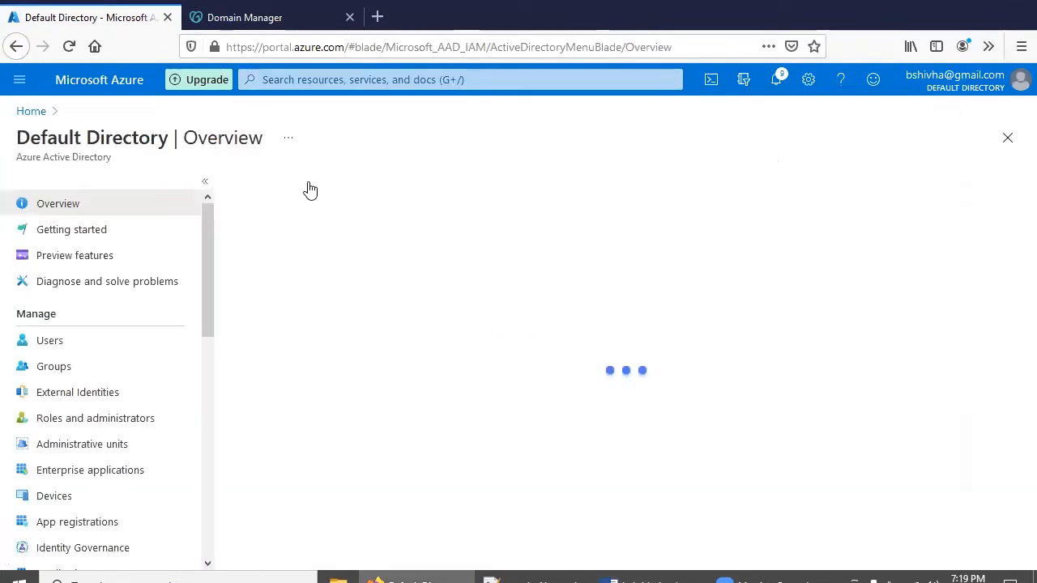
Open the Add custom domain form under Custom domain names, then go back to the Lab 1 document
{"action": "scroll", "coordinate": [144, 343], "scroll_direction": "down", "scroll_amount": 5}
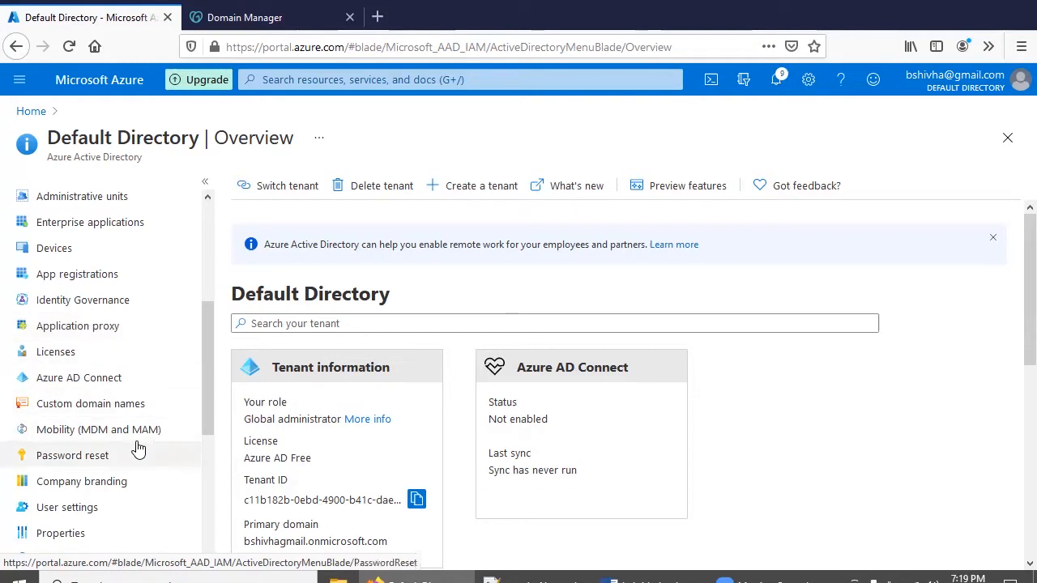
{"action": "left_click", "coordinate": [110, 407]}
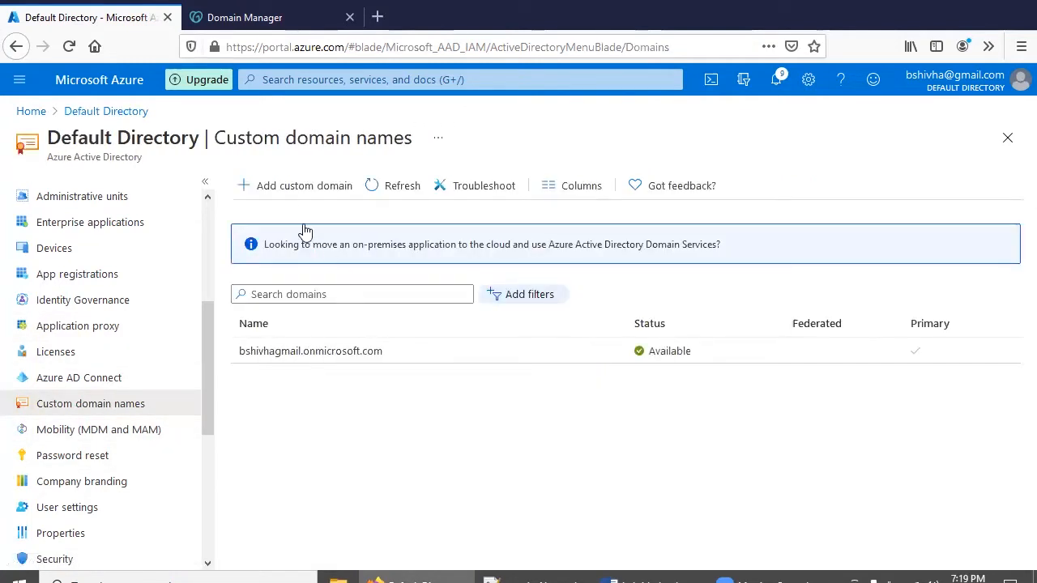
{"action": "left_click", "coordinate": [294, 192]}
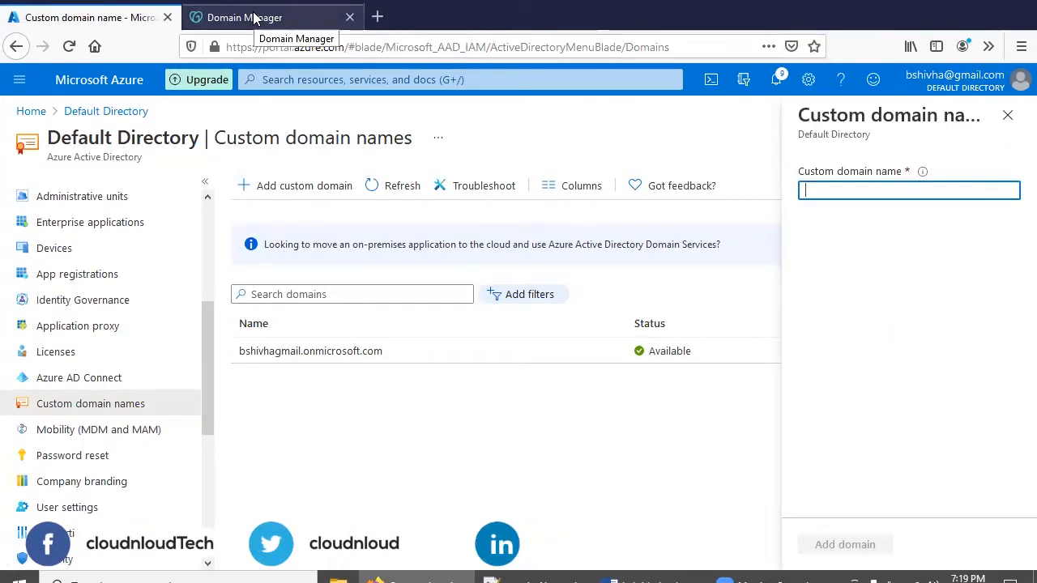
{"action": "left_click", "coordinate": [693, 579]}
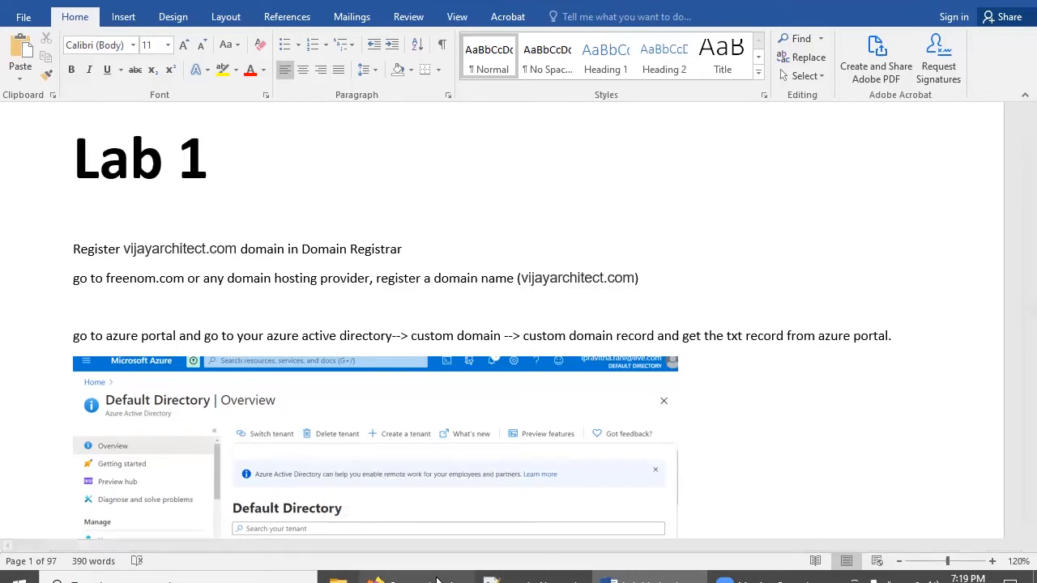
{"action": "mouse_move", "coordinate": [430, 580]}
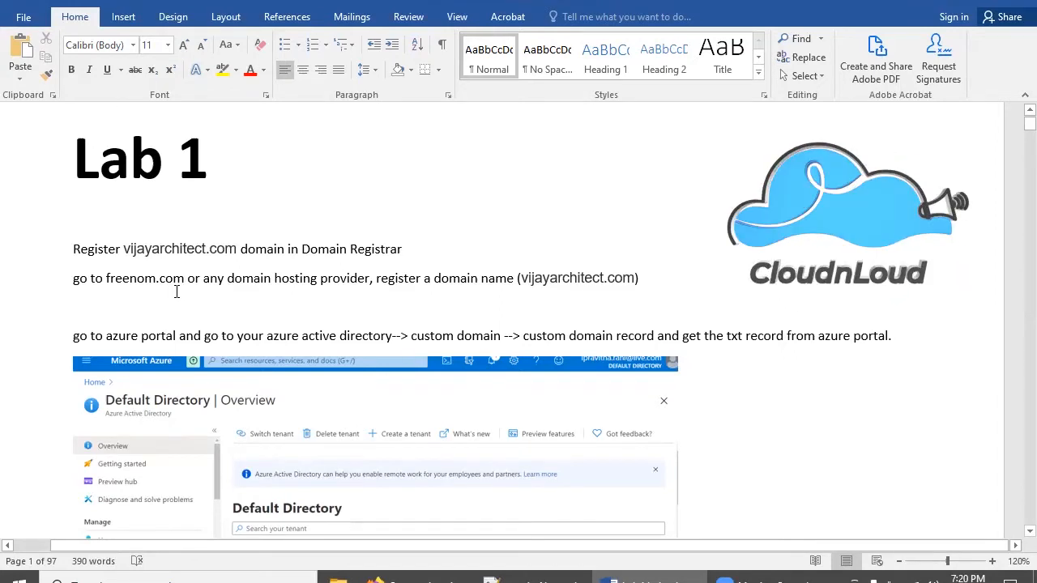
{"action": "left_click", "coordinate": [338, 580]}
Look over the existing DNS records for cnlloud.com in GoDaddy's DNS Management page
{"action": "left_click", "coordinate": [251, 20]}
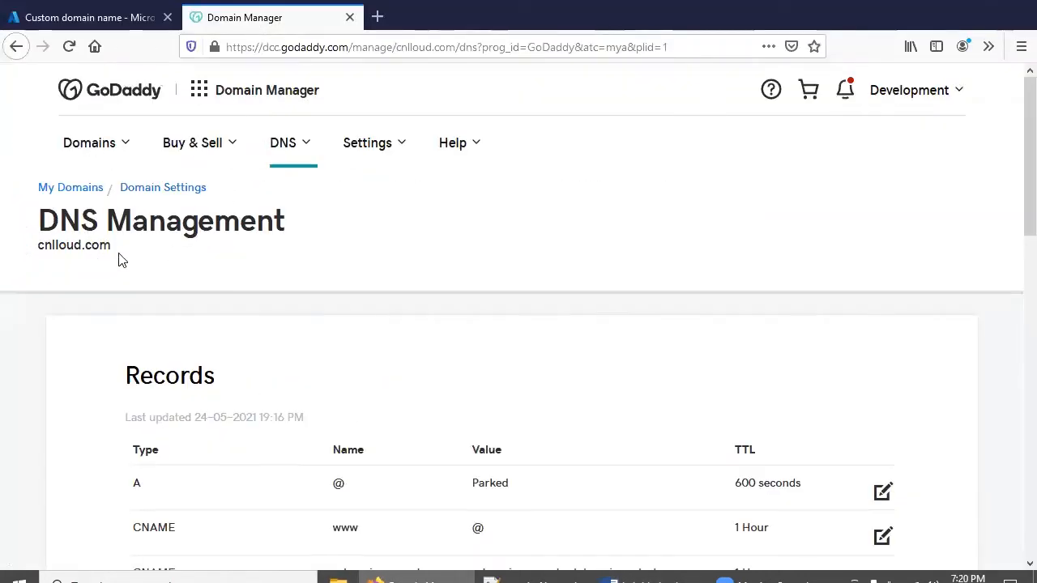
{"action": "scroll", "coordinate": [119, 258], "scroll_direction": "down", "scroll_amount": 4}
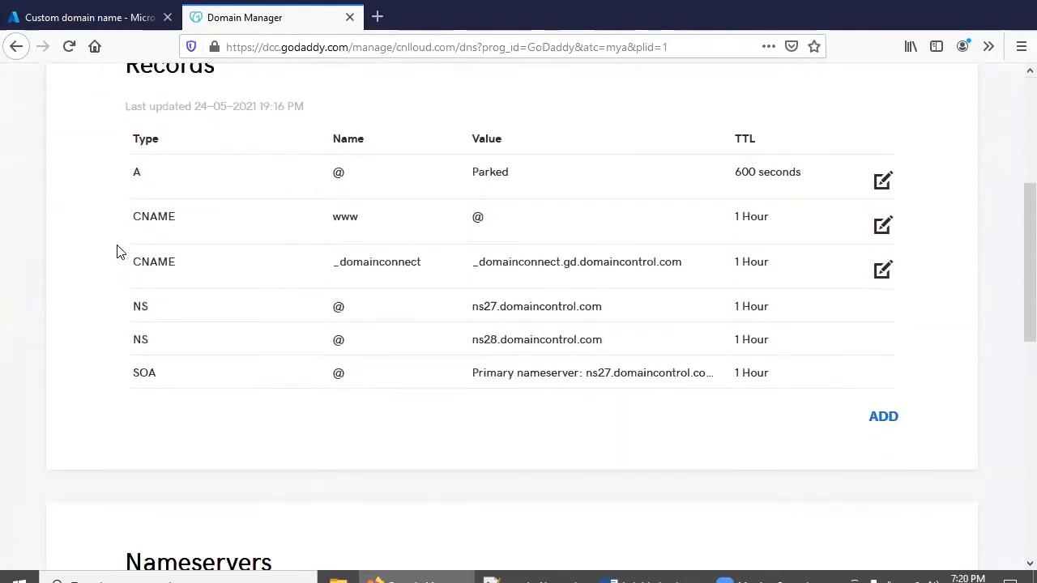
{"action": "scroll", "coordinate": [121, 253], "scroll_direction": "down", "scroll_amount": 1}
{"action": "scroll", "coordinate": [120, 253], "scroll_direction": "up", "scroll_amount": 1}
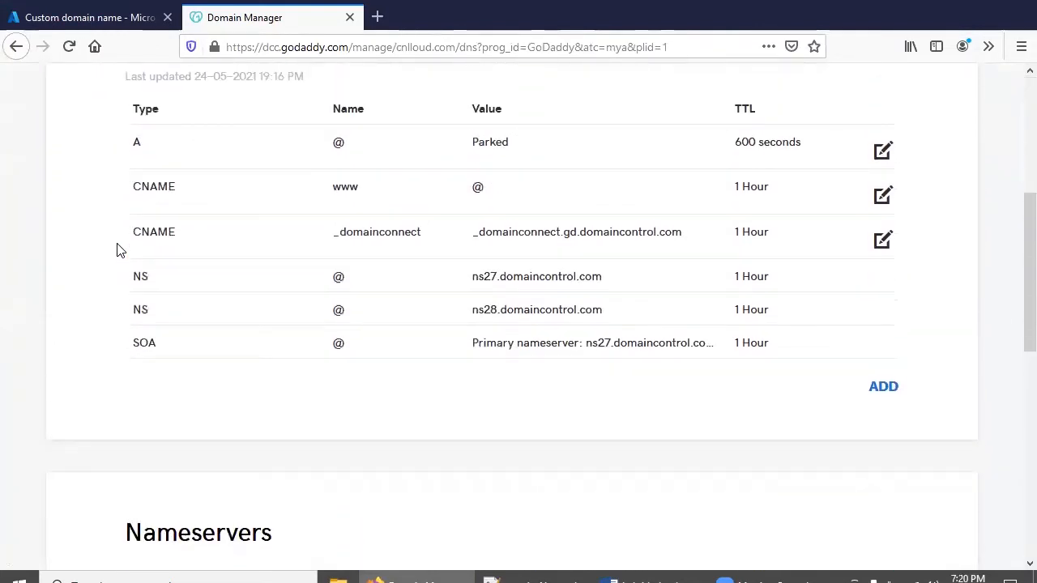
Start a new DNS record, cancel it without saving, and return to the Azure domain form
{"action": "left_click", "coordinate": [878, 399]}
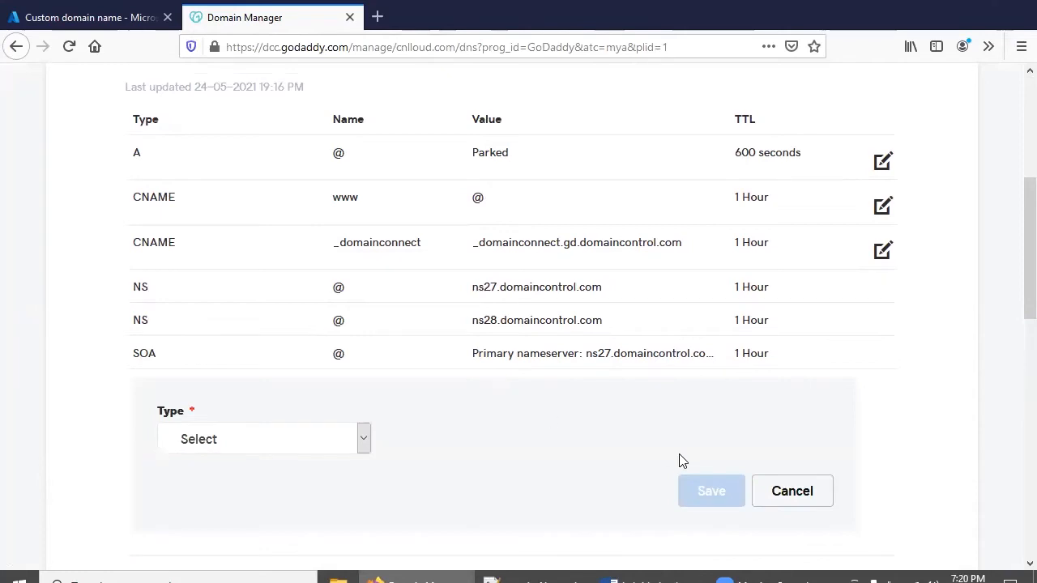
{"action": "left_click", "coordinate": [803, 494]}
{"action": "scroll", "coordinate": [458, 308], "scroll_direction": "up", "scroll_amount": 1}
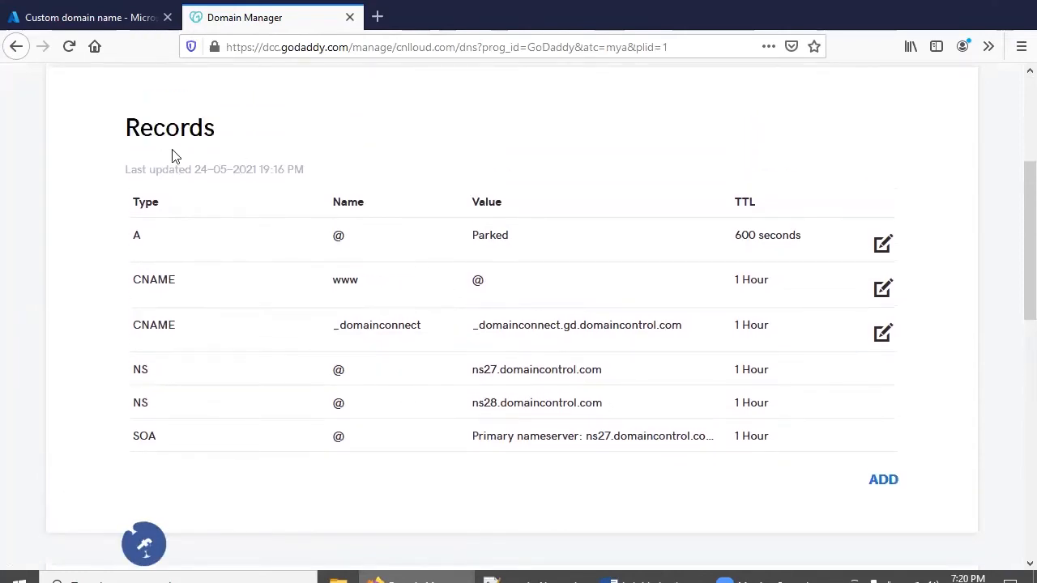
{"action": "scroll", "coordinate": [347, 238], "scroll_direction": "up", "scroll_amount": 3}
{"action": "scroll", "coordinate": [112, 179], "scroll_direction": "down", "scroll_amount": 1}
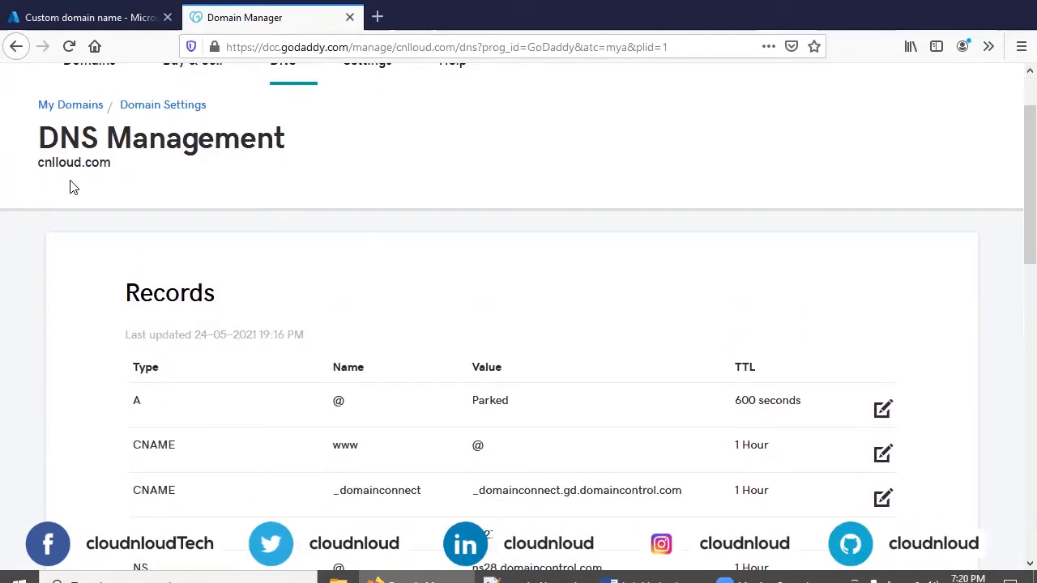
{"action": "left_click", "coordinate": [96, 17]}
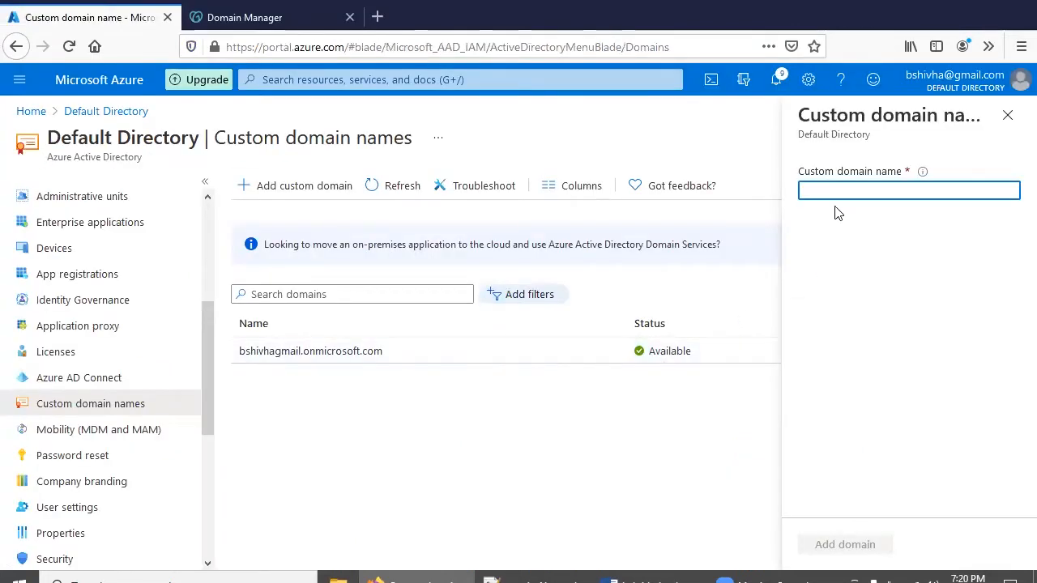
Enter cnlloud.com as the custom domain name and add it to Default Directory
{"action": "type", "text": "cnlloud.com"}
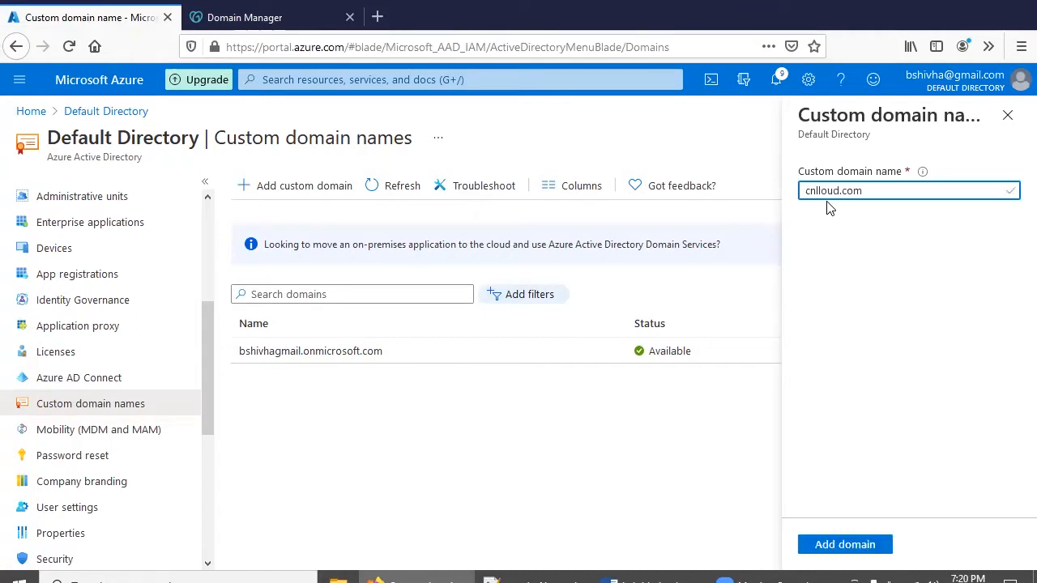
{"action": "left_click", "coordinate": [845, 545]}
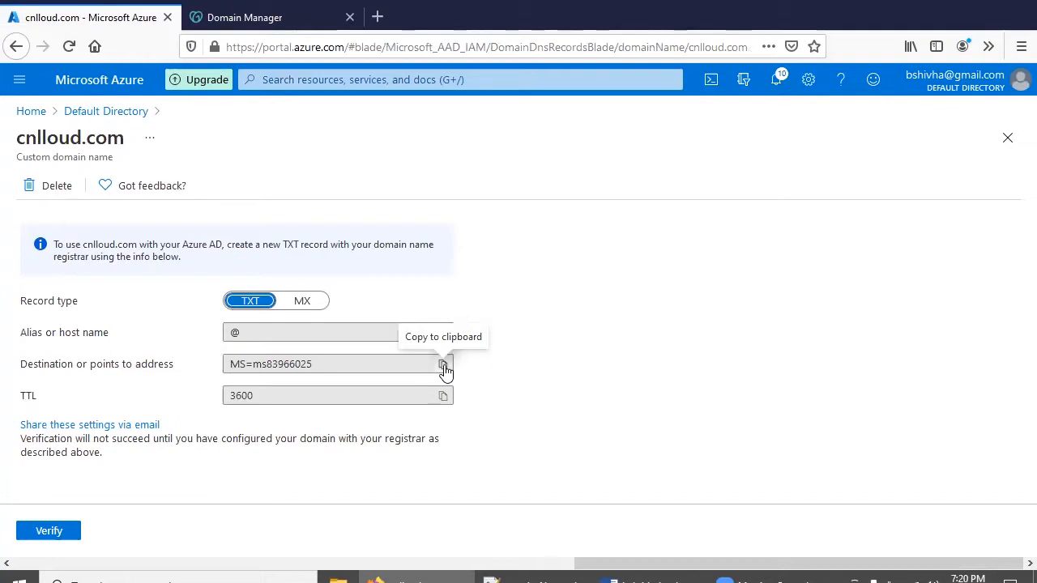
Copy the MS=ms83966025 TXT value from Azure and start a new DNS record in GoDaddy
{"action": "left_click", "coordinate": [444, 366]}
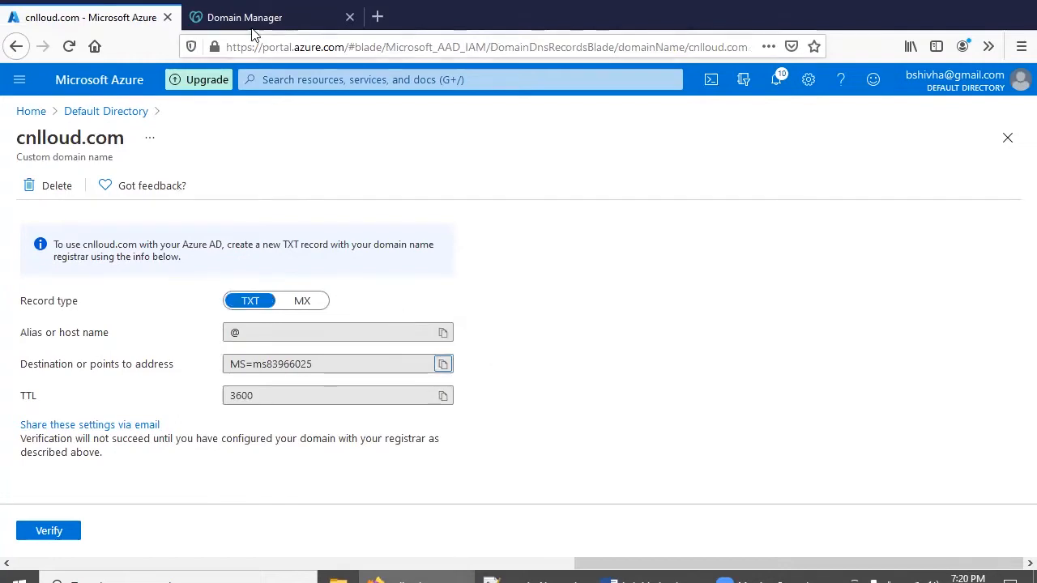
{"action": "left_click", "coordinate": [253, 24]}
{"action": "scroll", "coordinate": [611, 273], "scroll_direction": "down", "scroll_amount": 2}
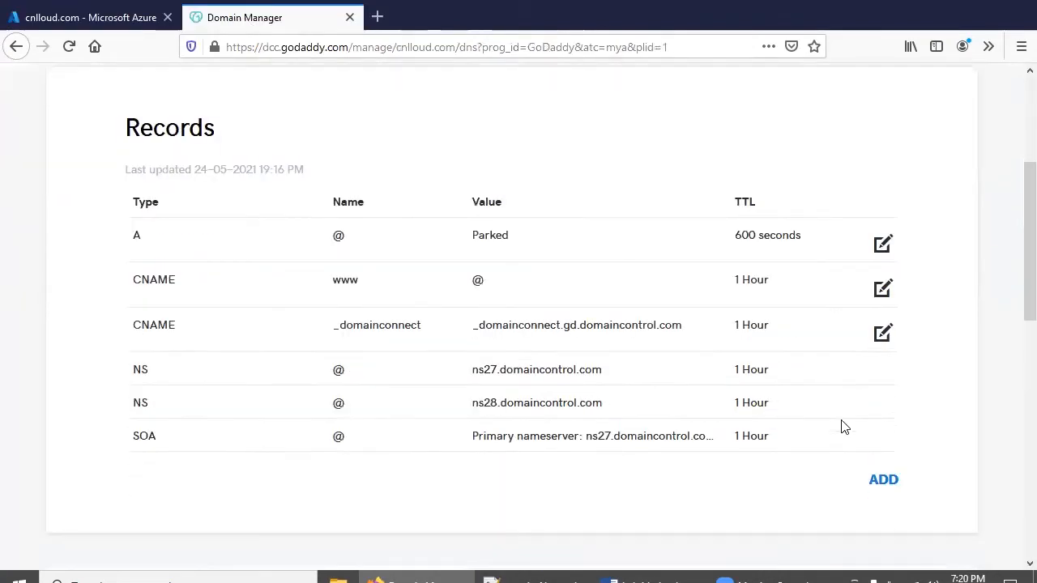
{"action": "left_click", "coordinate": [884, 484]}
{"action": "scroll", "coordinate": [452, 300], "scroll_direction": "down", "scroll_amount": 2}
Save a TXT record with host @ and the pasted MS=ms83966025 value, then return to Azure
{"action": "left_click", "coordinate": [266, 359]}
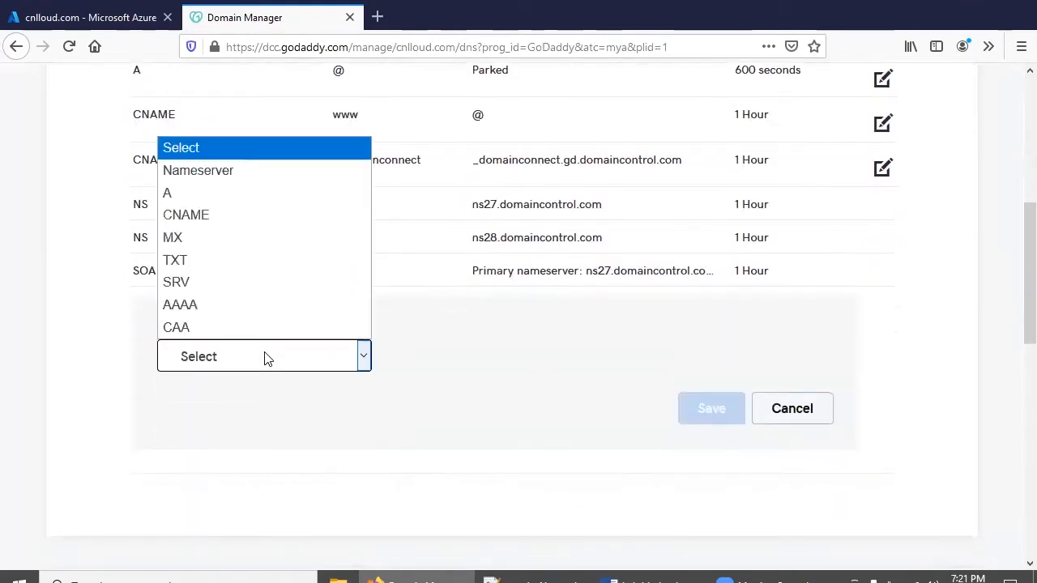
{"action": "left_click", "coordinate": [225, 261]}
{"action": "left_click", "coordinate": [514, 364]}
{"action": "type", "text": "@"}
{"action": "left_click", "coordinate": [682, 361]}
{"action": "key", "text": "ctrl+v"}
{"action": "left_click", "coordinate": [710, 481]}
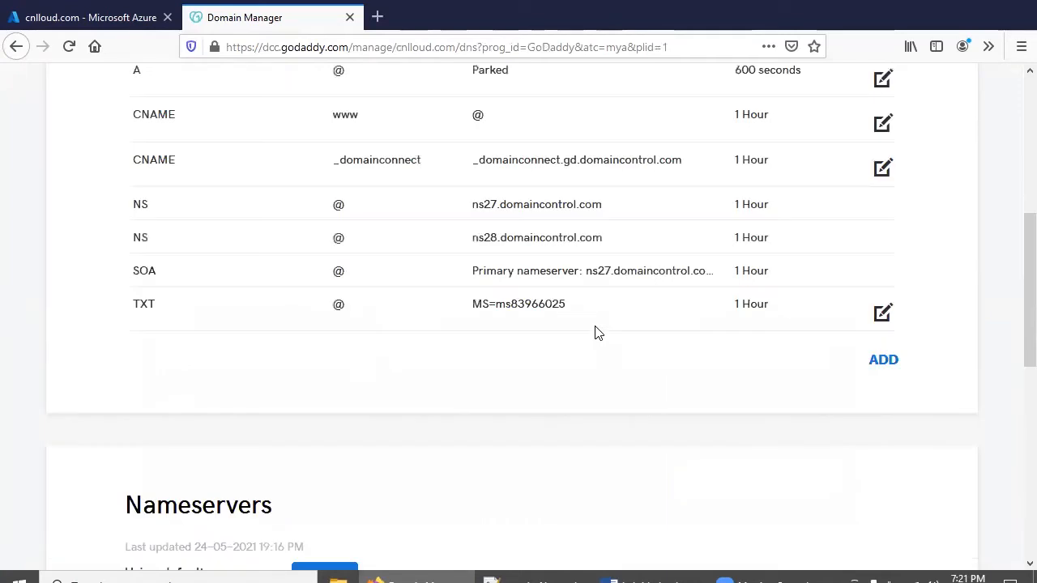
{"action": "left_click", "coordinate": [64, 18]}
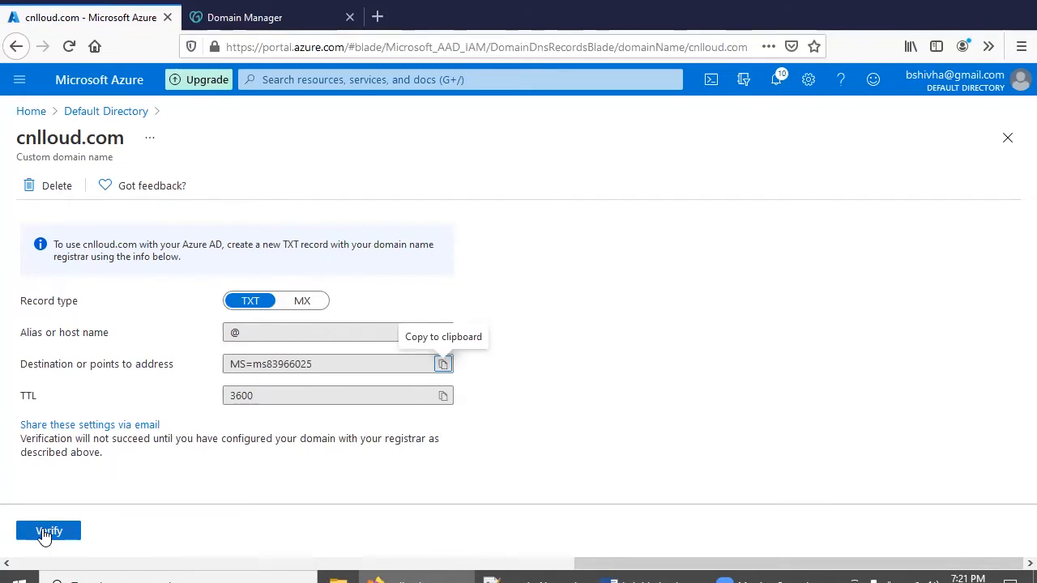
Verify cnlloud.com, close its details so the domain list shows it Verified, then return to Lab 1
{"action": "left_click", "coordinate": [46, 533]}
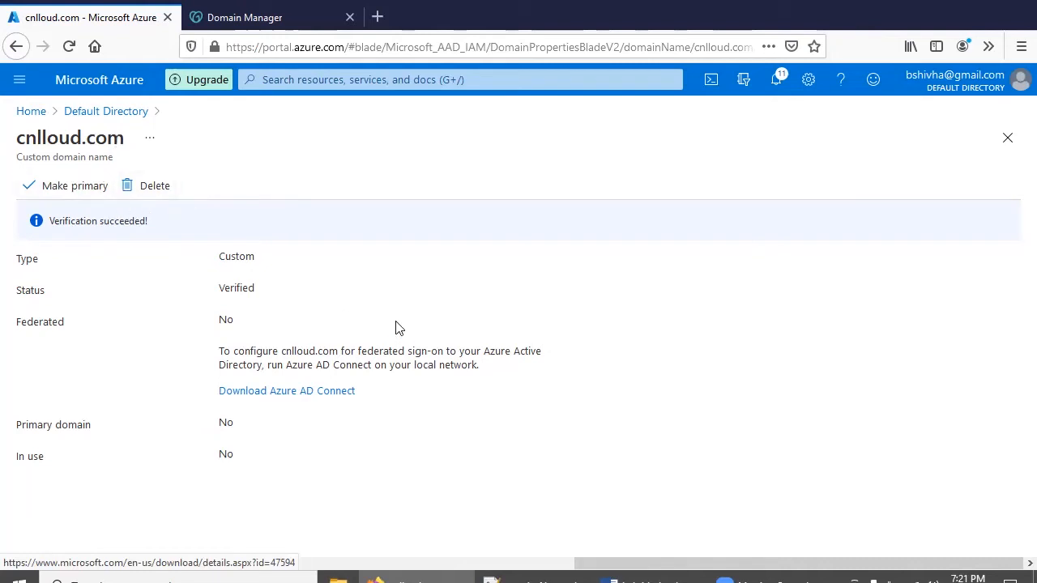
{"action": "left_click", "coordinate": [1007, 138]}
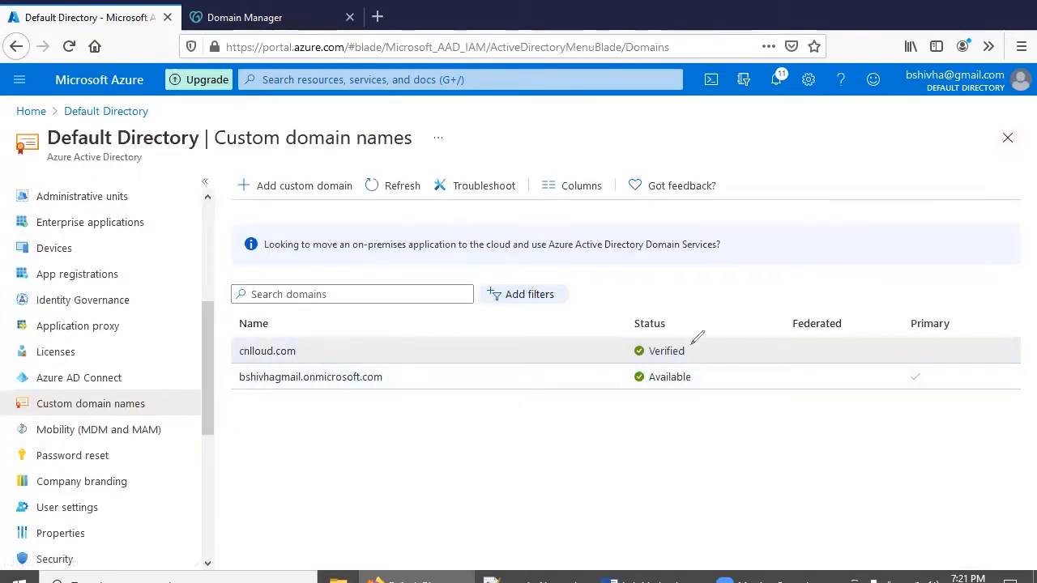
{"action": "mouse_move", "coordinate": [660, 293]}
{"action": "left_mouse_down"}
{"action": "mouse_move", "coordinate": [688, 367]}
{"action": "mouse_move", "coordinate": [703, 312]}
{"action": "mouse_move", "coordinate": [674, 307]}
{"action": "left_mouse_up"}
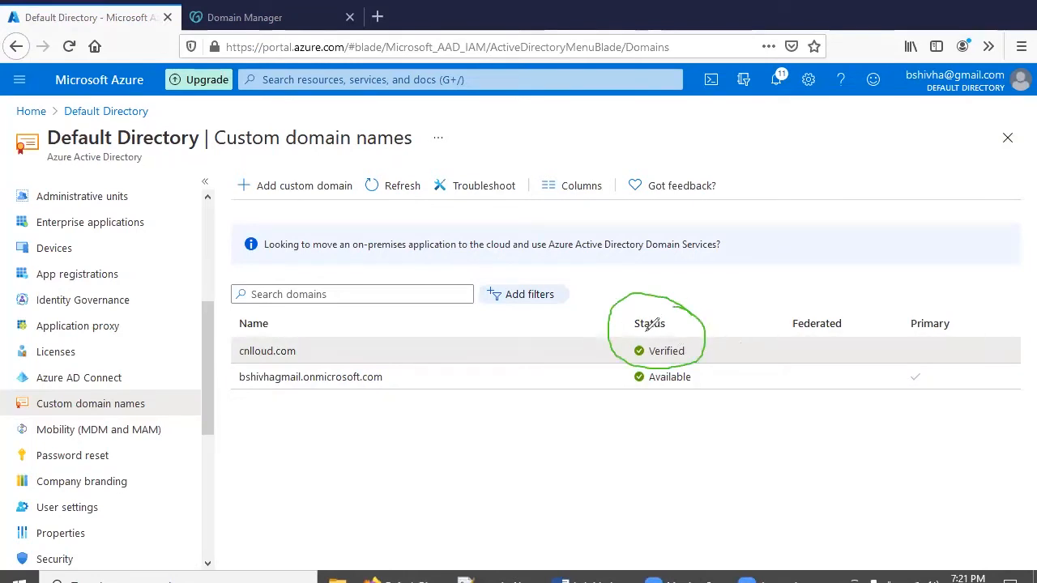
{"action": "left_click", "coordinate": [702, 117]}
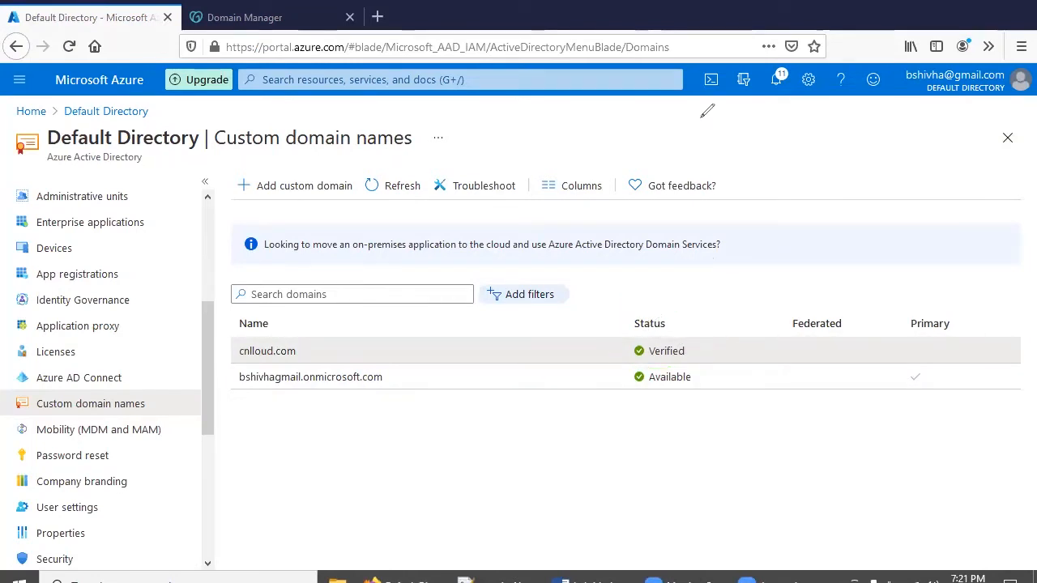
{"action": "left_click", "coordinate": [648, 578]}
Read the Lab 1 guide from the TXT record notes down to the New user screenshots, then return to Azure
{"action": "scroll", "coordinate": [424, 360], "scroll_direction": "down", "scroll_amount": 3}
{"action": "scroll", "coordinate": [425, 360], "scroll_direction": "down", "scroll_amount": 10}
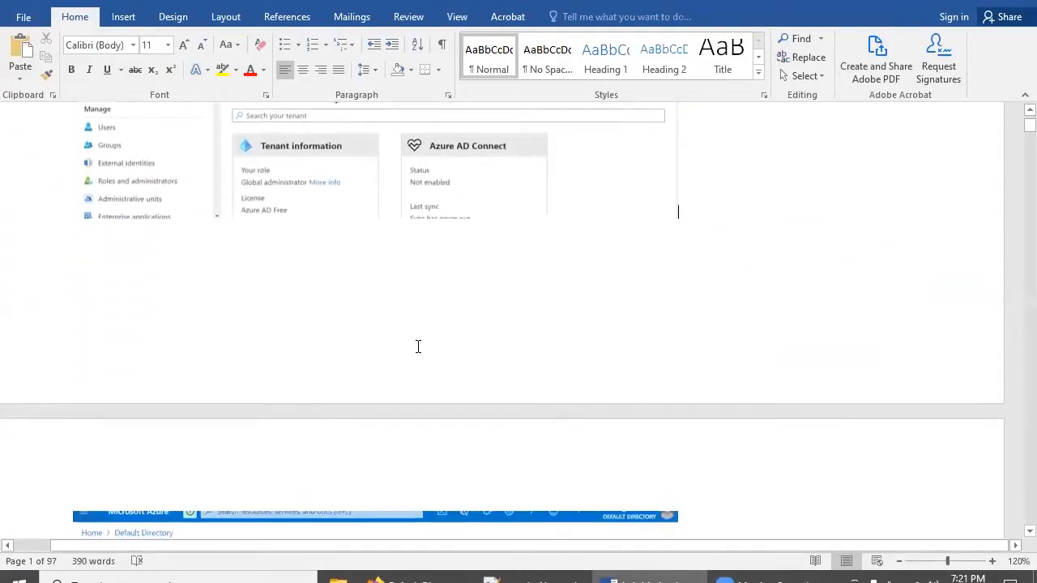
{"action": "scroll", "coordinate": [415, 348], "scroll_direction": "down", "scroll_amount": 3}
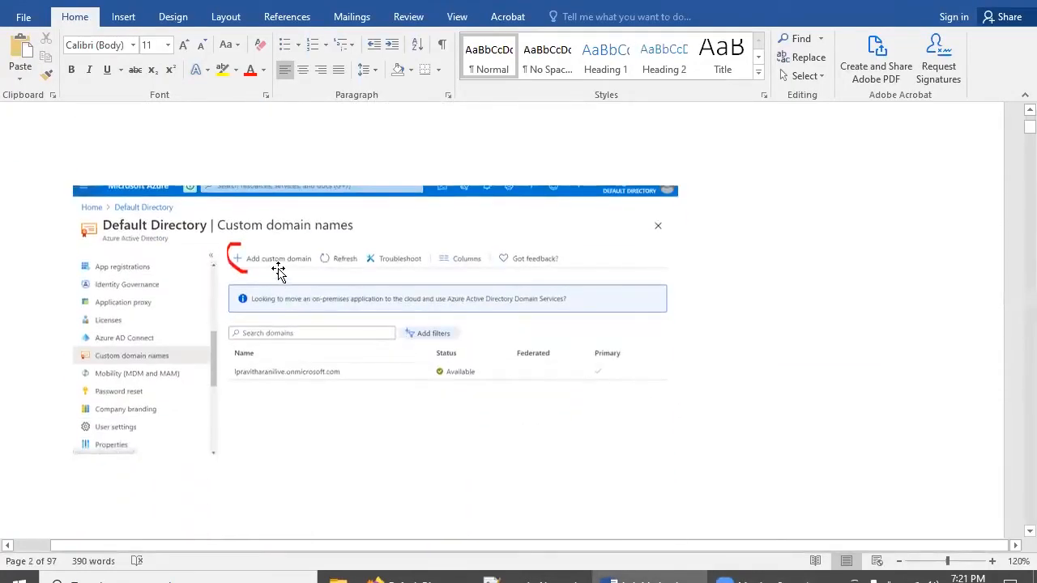
{"action": "scroll", "coordinate": [277, 270], "scroll_direction": "down", "scroll_amount": 12}
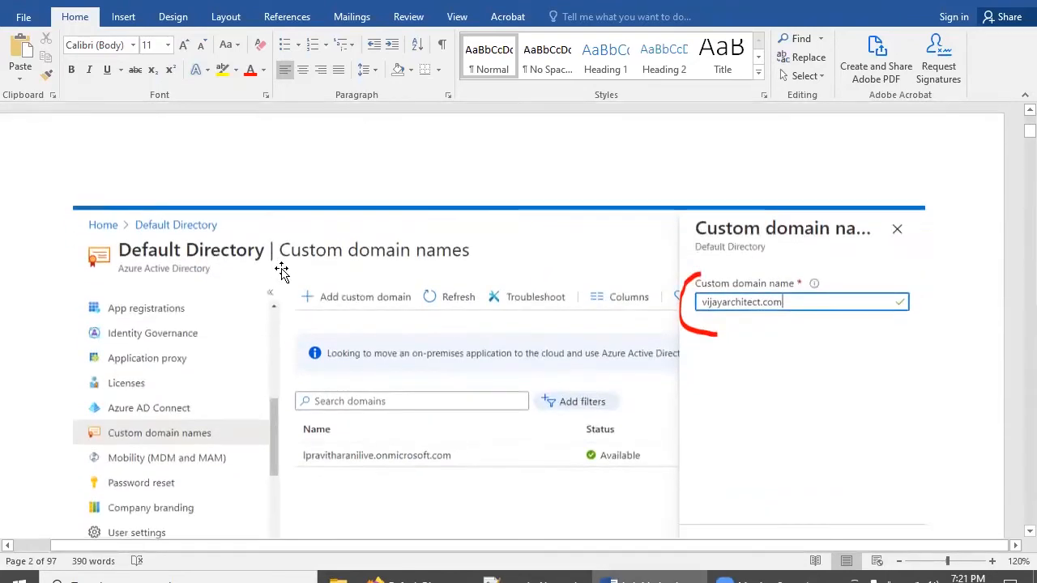
{"action": "scroll", "coordinate": [667, 344], "scroll_direction": "down", "scroll_amount": 10}
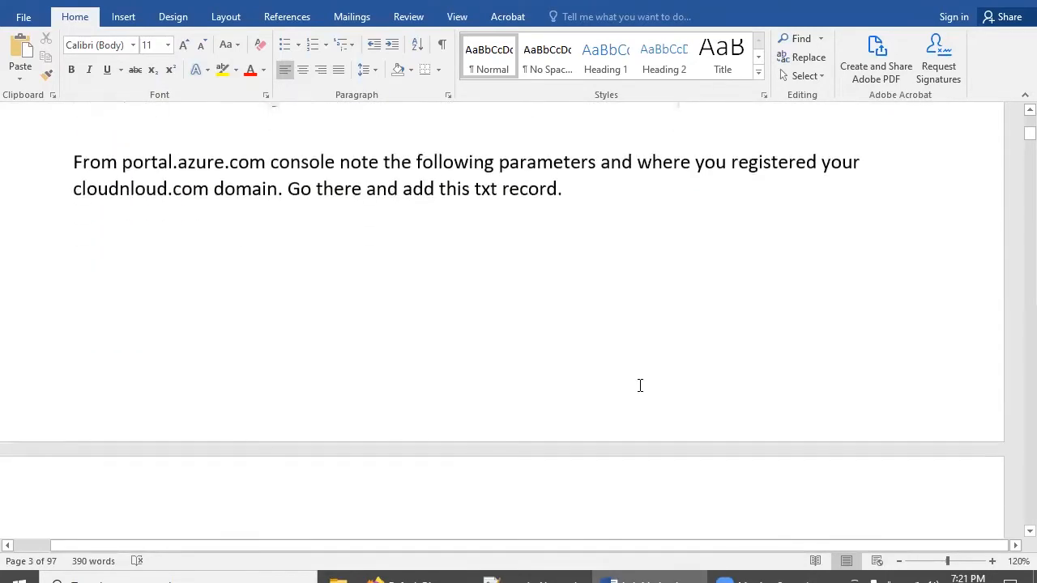
{"action": "scroll", "coordinate": [429, 253], "scroll_direction": "down", "scroll_amount": 10}
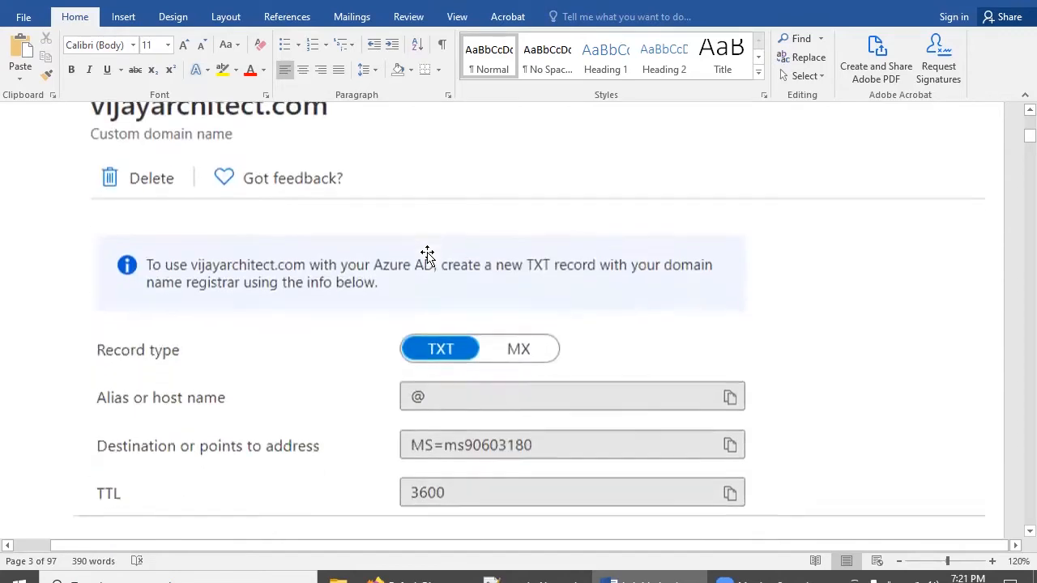
{"action": "scroll", "coordinate": [429, 253], "scroll_direction": "down", "scroll_amount": 12}
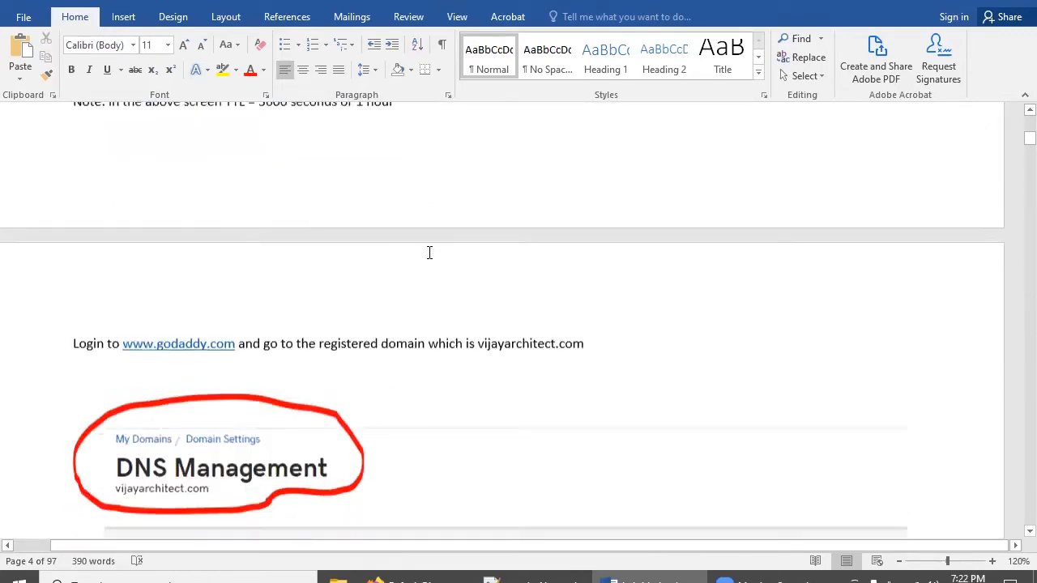
{"action": "scroll", "coordinate": [427, 255], "scroll_direction": "down", "scroll_amount": 12}
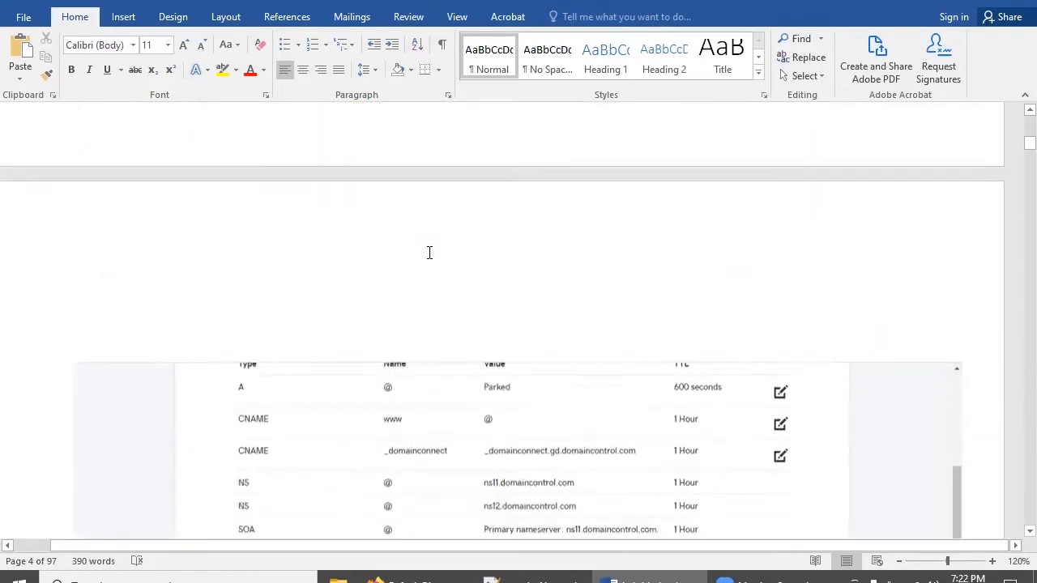
{"action": "scroll", "coordinate": [429, 252], "scroll_direction": "down", "scroll_amount": 10}
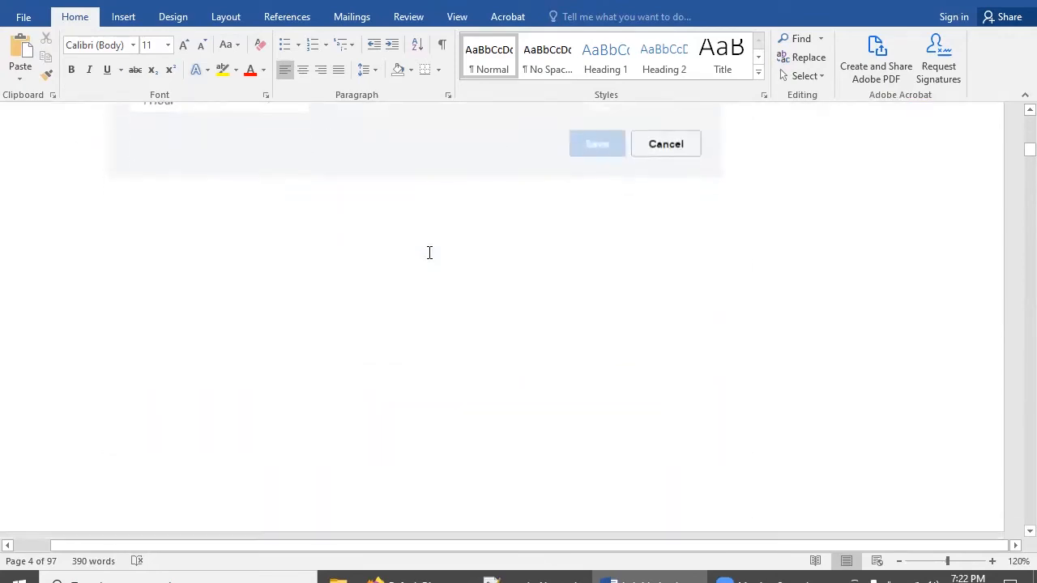
{"action": "scroll", "coordinate": [428, 255], "scroll_direction": "down", "scroll_amount": 10}
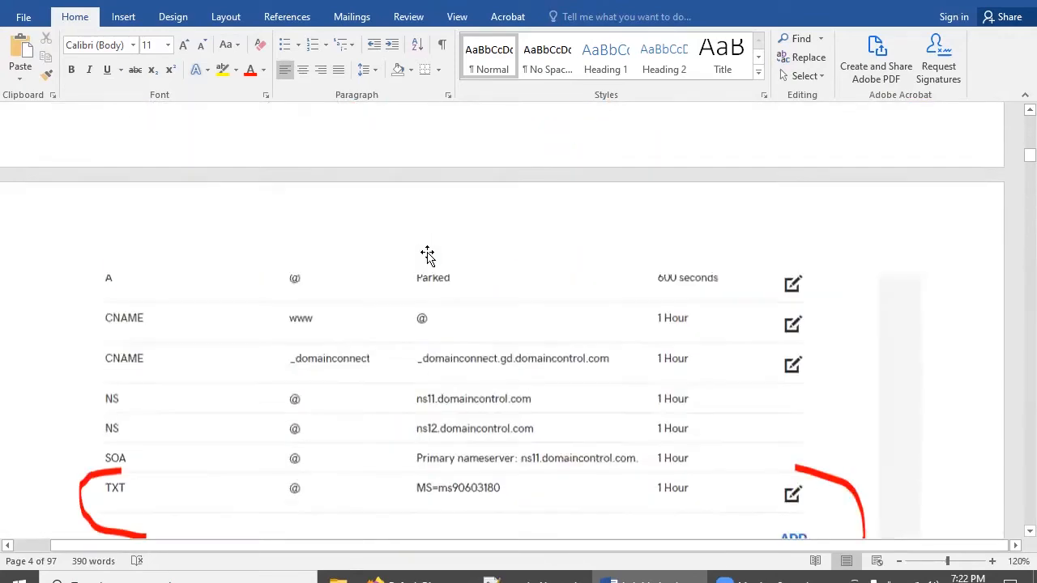
{"action": "scroll", "coordinate": [428, 253], "scroll_direction": "down", "scroll_amount": 2}
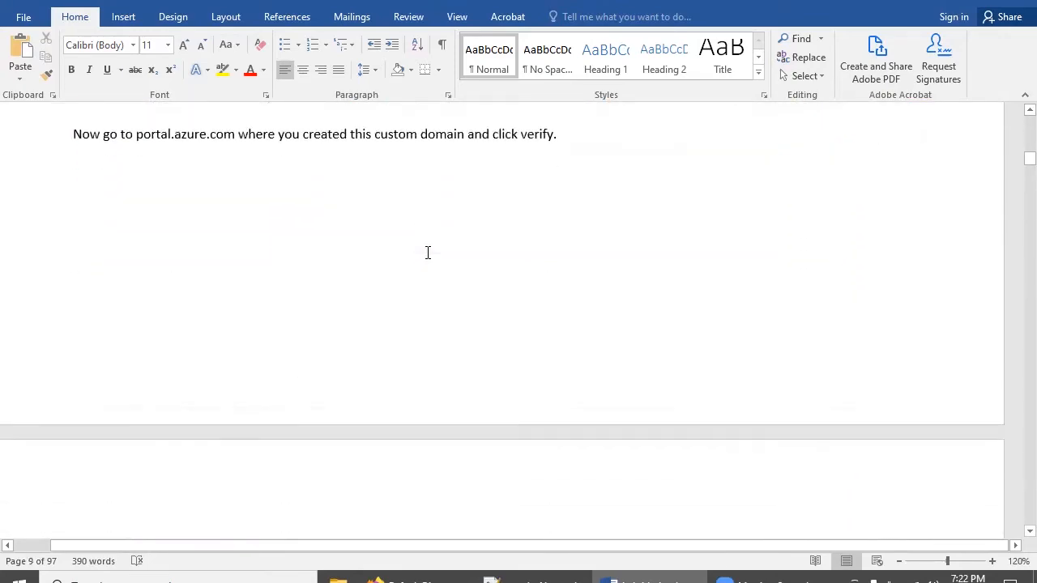
{"action": "scroll", "coordinate": [427, 253], "scroll_direction": "down", "scroll_amount": 10}
{"action": "scroll", "coordinate": [427, 252], "scroll_direction": "down", "scroll_amount": 10}
{"action": "scroll", "coordinate": [428, 253], "scroll_direction": "down", "scroll_amount": 6}
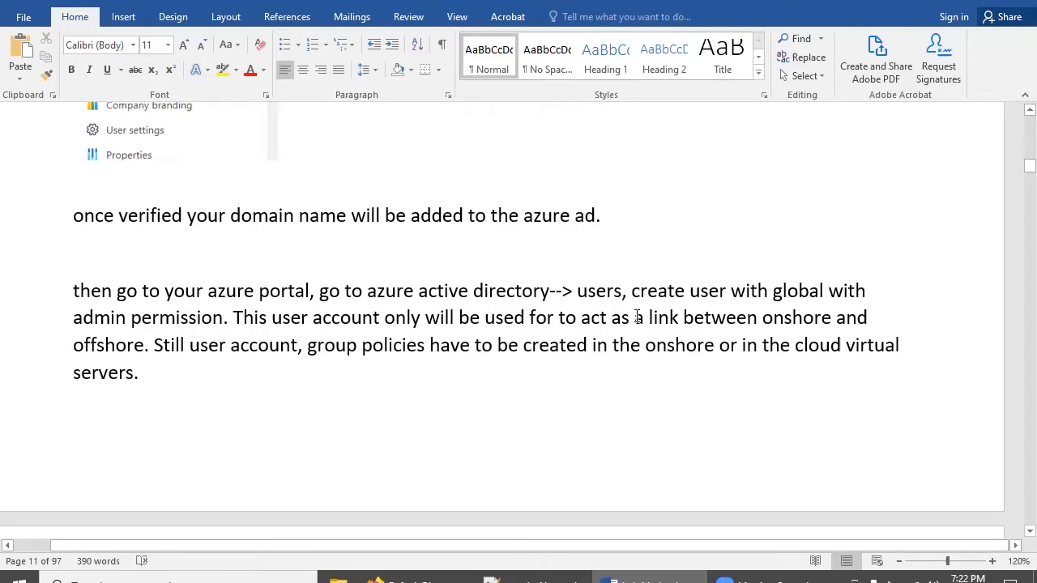
{"action": "scroll", "coordinate": [628, 313], "scroll_direction": "down", "scroll_amount": 3}
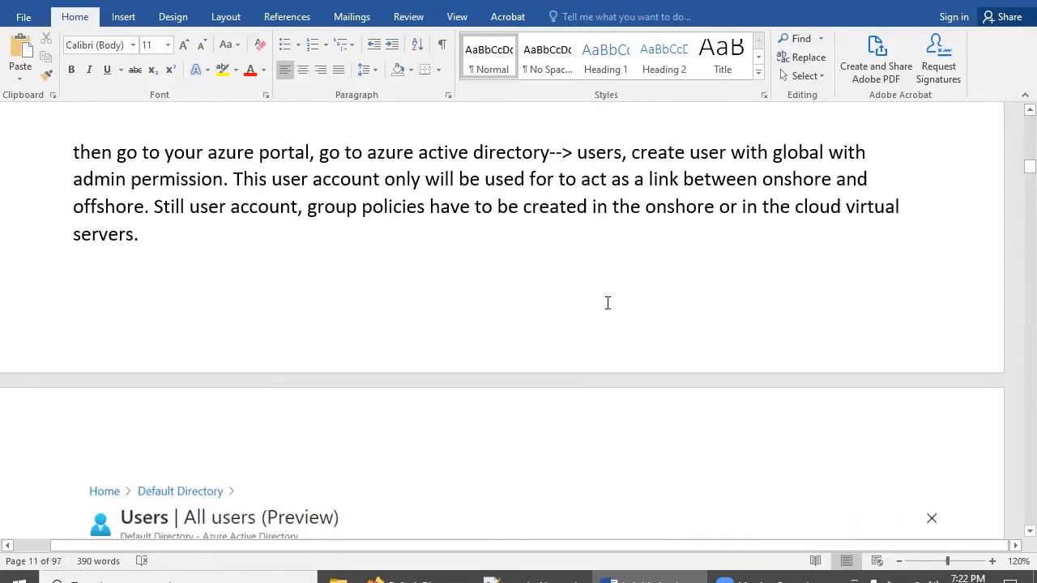
{"action": "scroll", "coordinate": [607, 304], "scroll_direction": "down", "scroll_amount": 5}
{"action": "scroll", "coordinate": [607, 304], "scroll_direction": "down", "scroll_amount": 10}
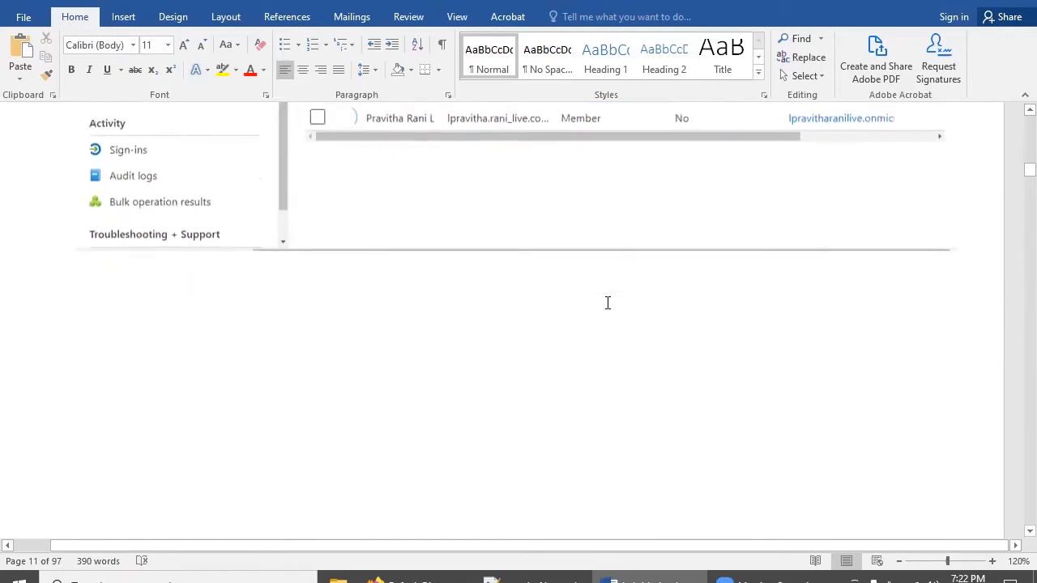
{"action": "scroll", "coordinate": [607, 306], "scroll_direction": "down", "scroll_amount": 2}
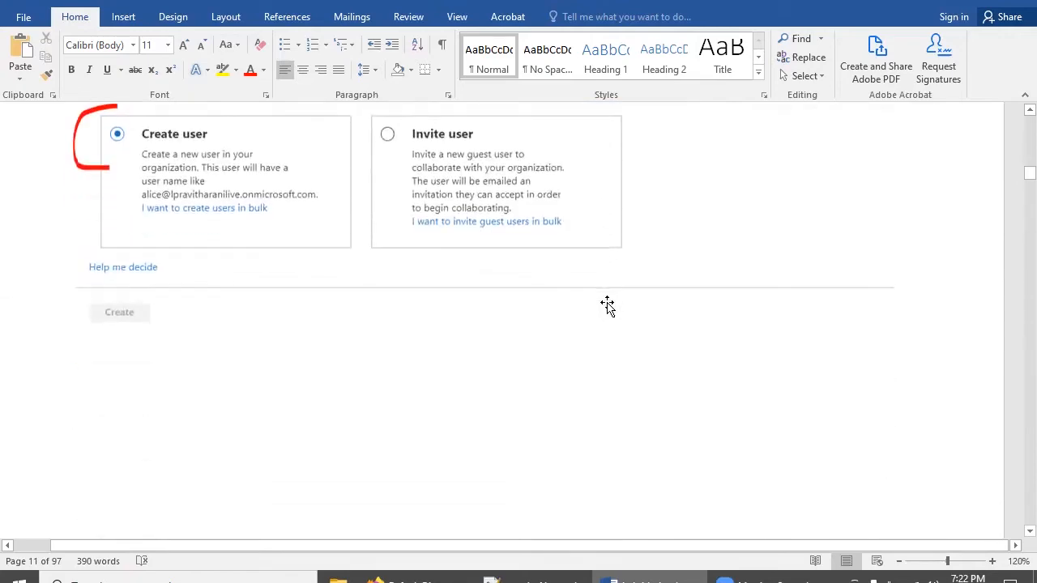
{"action": "left_click", "coordinate": [409, 580]}
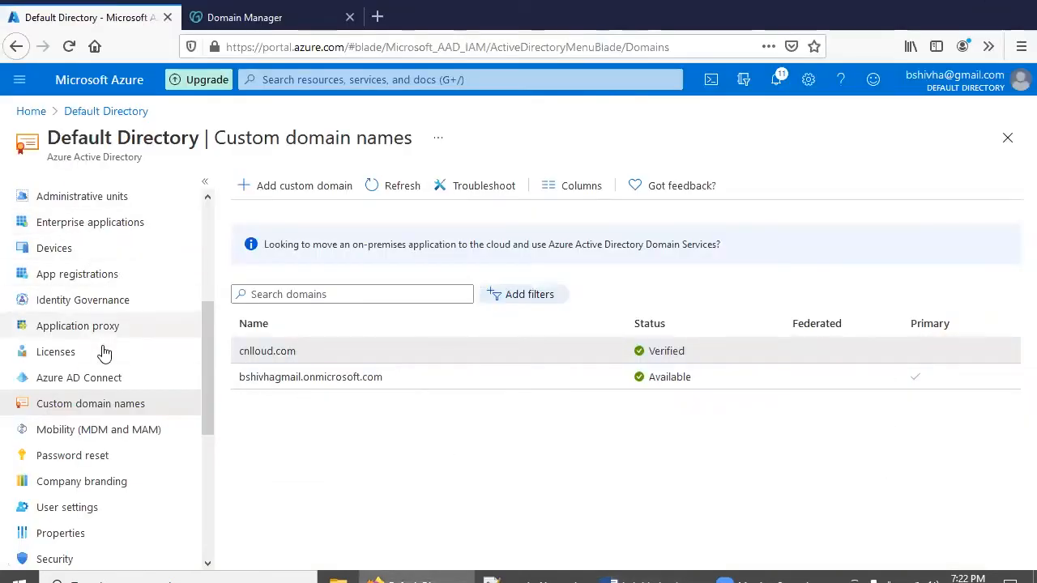
Go to the directory's Users list and open the New user form
{"action": "scroll", "coordinate": [69, 352], "scroll_direction": "up", "scroll_amount": 3}
{"action": "left_click", "coordinate": [67, 352]}
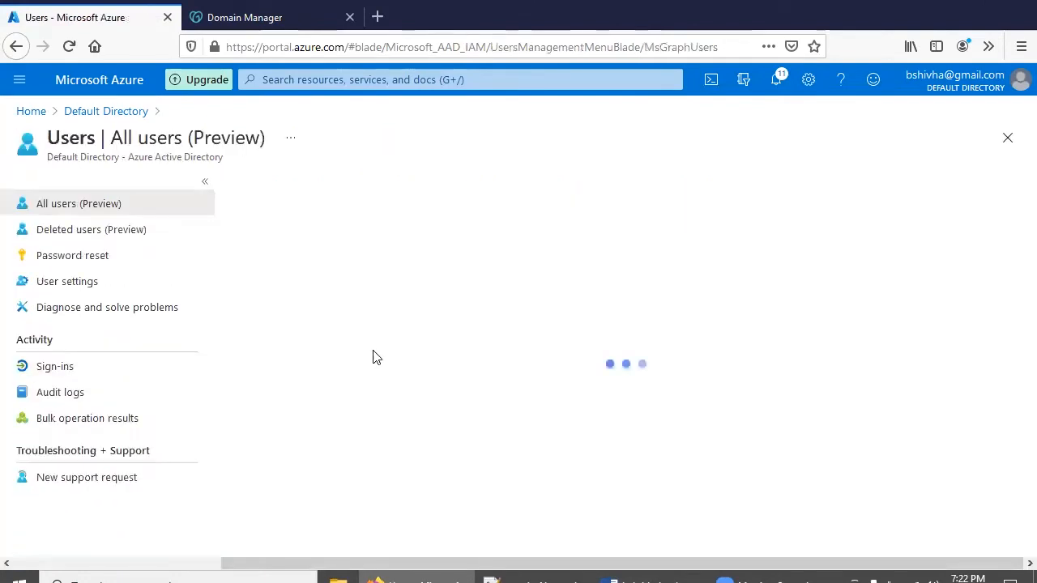
{"action": "left_click", "coordinate": [275, 186]}
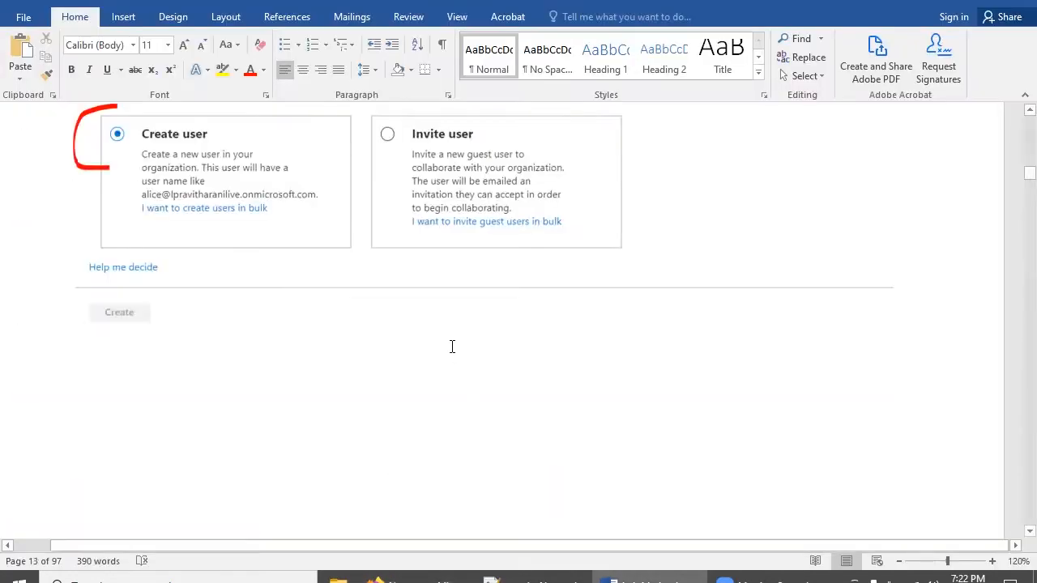
{"action": "scroll", "coordinate": [451, 349], "scroll_direction": "down", "scroll_amount": 10}
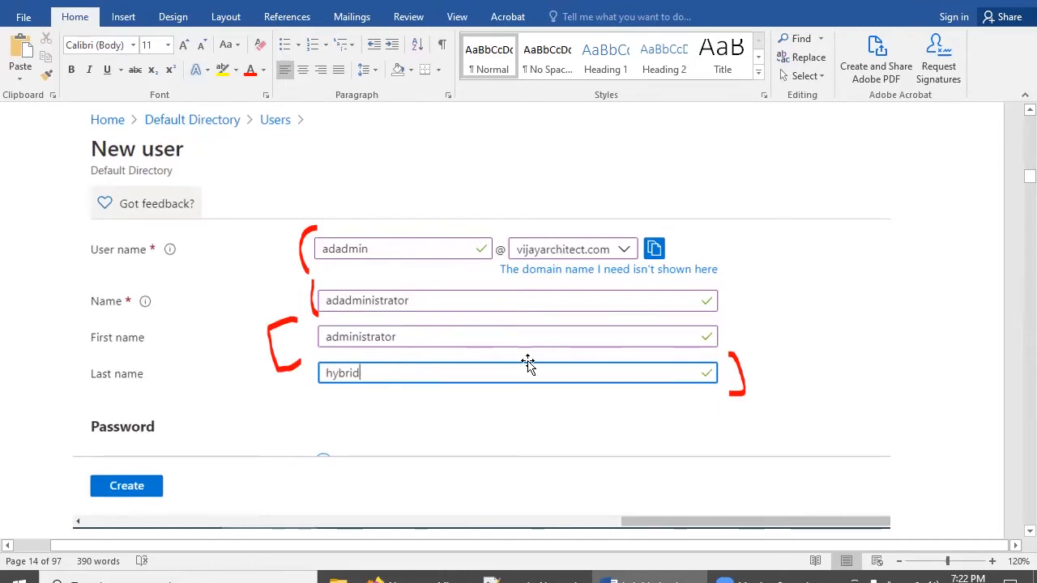
{"action": "left_click", "coordinate": [397, 580]}
{"action": "scroll", "coordinate": [176, 262], "scroll_direction": "down", "scroll_amount": 2}
{"action": "left_click", "coordinate": [278, 401]}
{"action": "type", "text": "adadmin"}
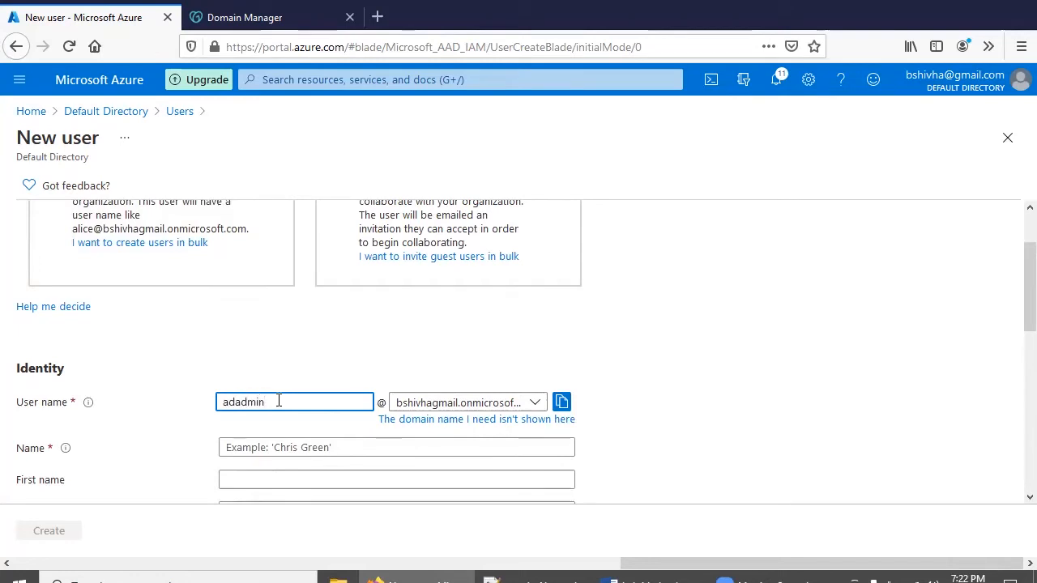
{"action": "left_click", "coordinate": [426, 404]}
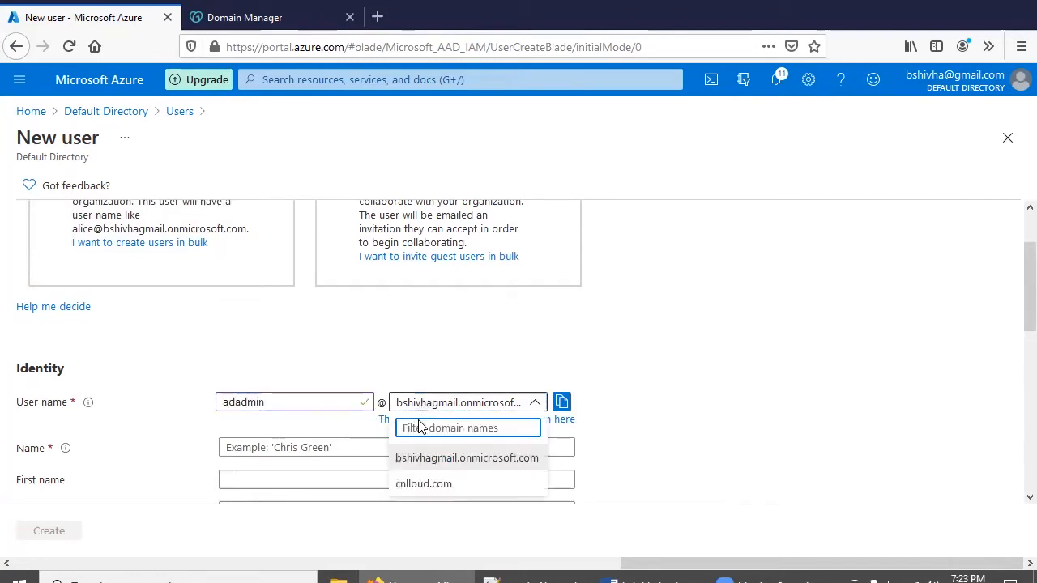
{"action": "left_click", "coordinate": [429, 484]}
{"action": "scroll", "coordinate": [695, 388], "scroll_direction": "down", "scroll_amount": 1}
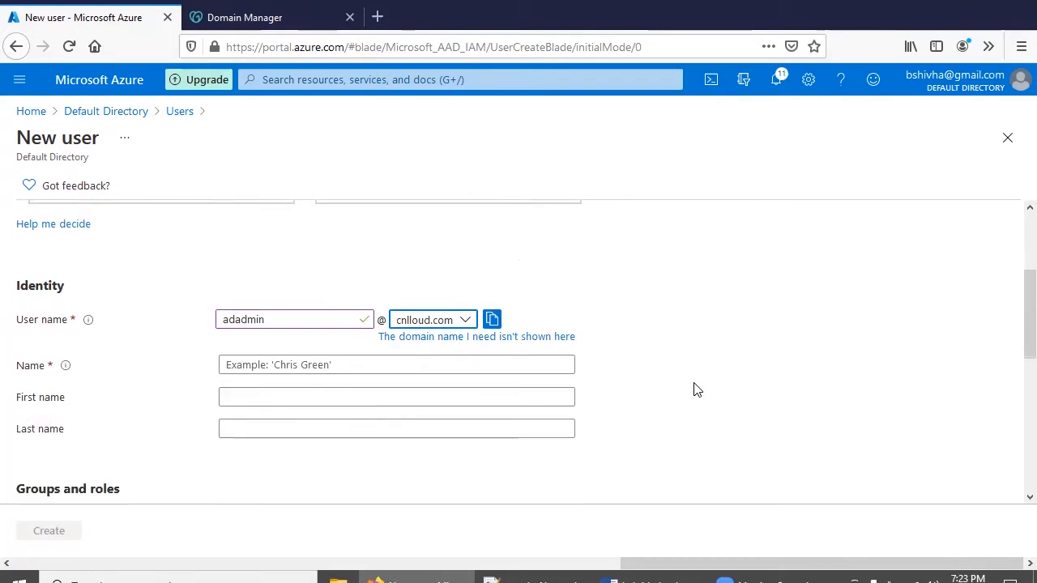
{"action": "left_click", "coordinate": [447, 370]}
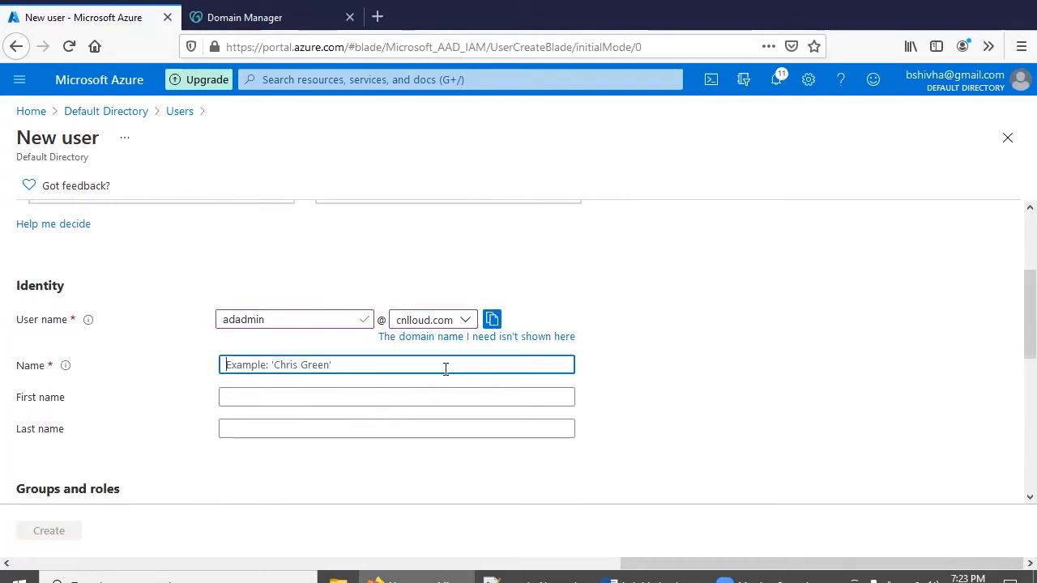
{"action": "type", "text": "G"}
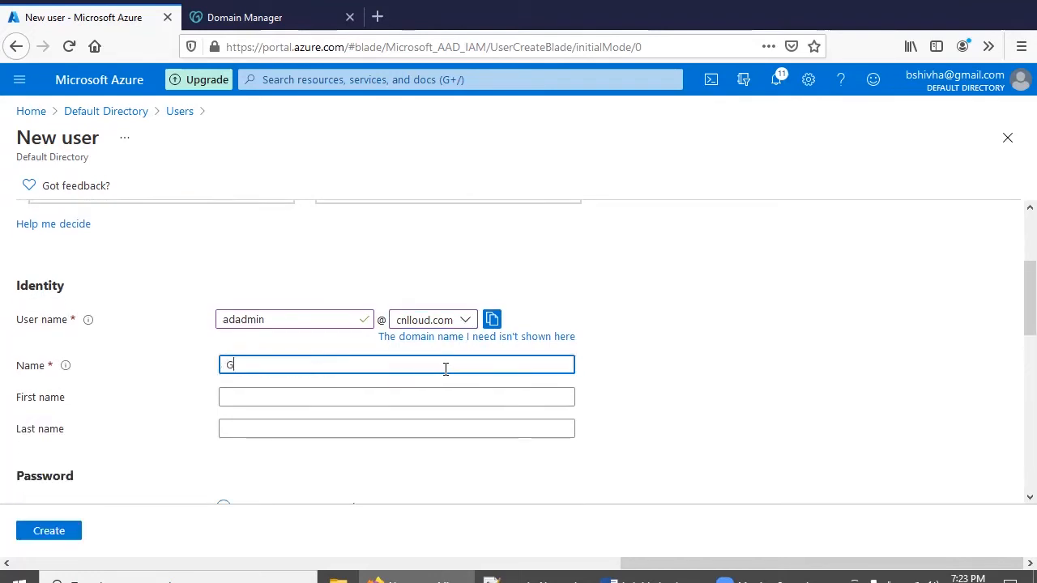
{"action": "type", "text": "lobal Administrator"}
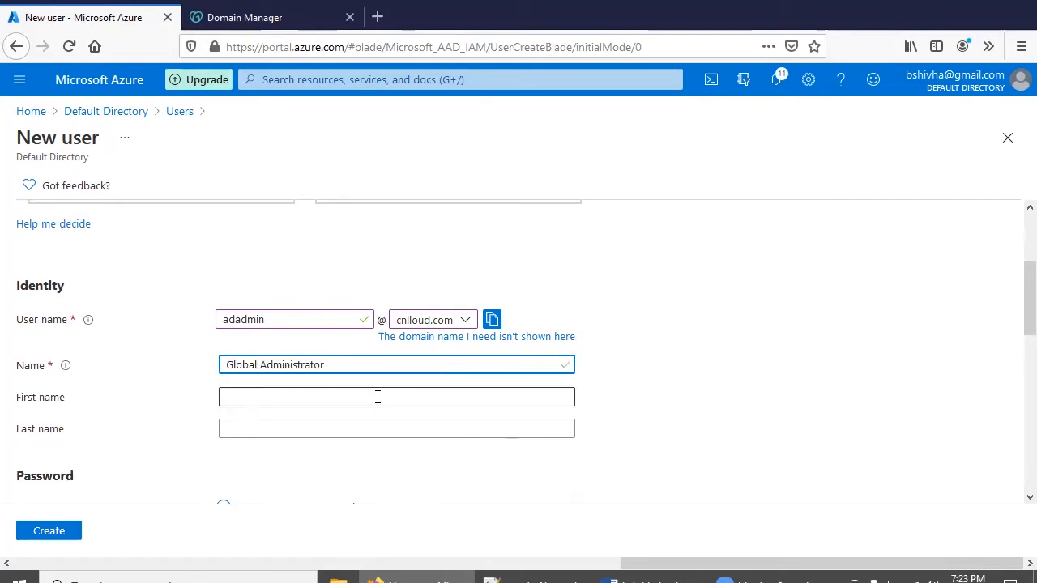
{"action": "scroll", "coordinate": [307, 348], "scroll_direction": "down", "scroll_amount": 3}
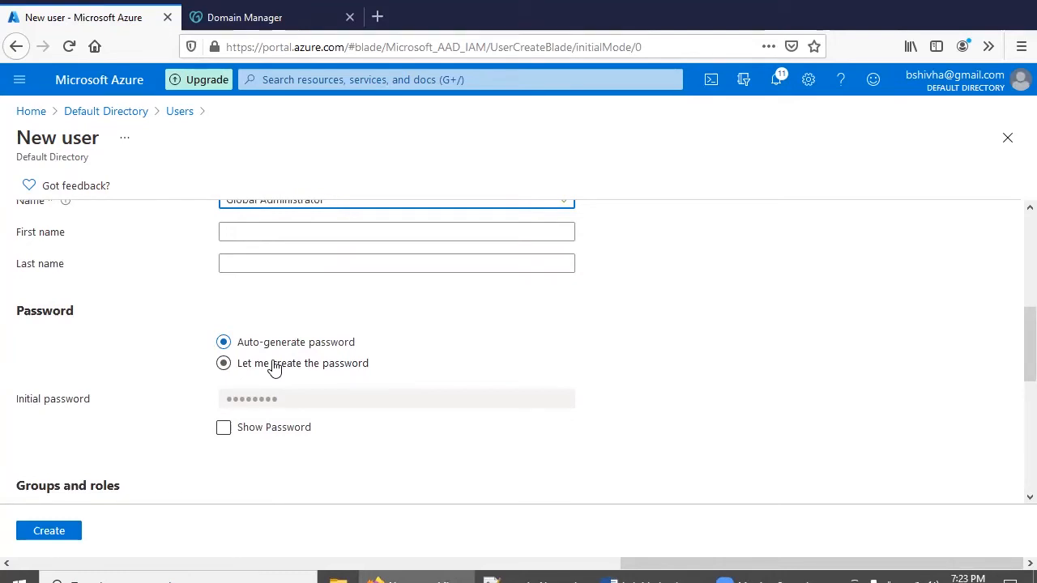
Choose 'Let me create the password' and enter an initial password, then switch to Notepad++
{"action": "left_click", "coordinate": [273, 367]}
{"action": "left_click", "coordinate": [277, 393]}
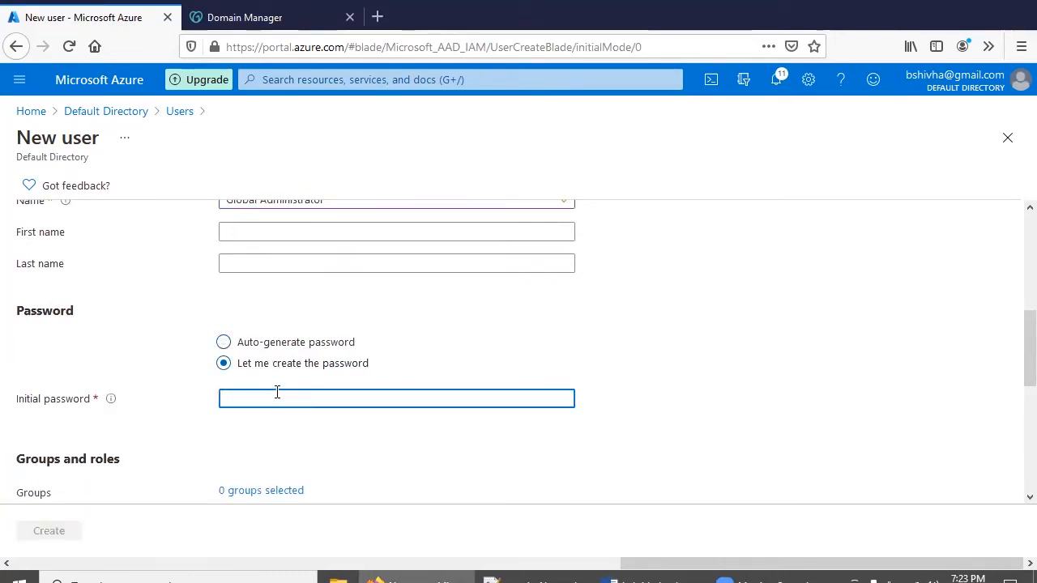
{"action": "type", "text": "••"}
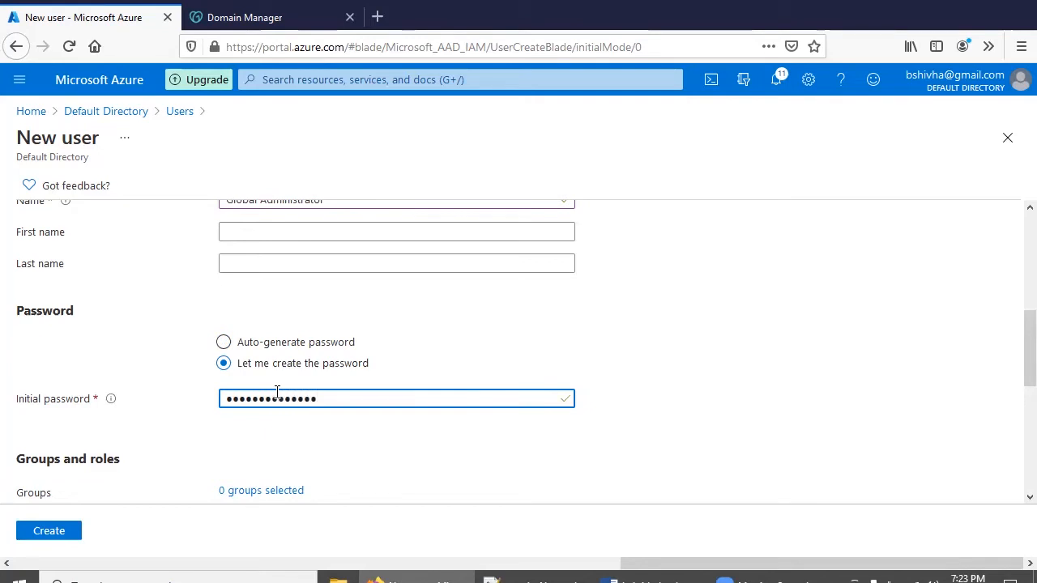
{"action": "scroll", "coordinate": [324, 435], "scroll_direction": "down", "scroll_amount": 2}
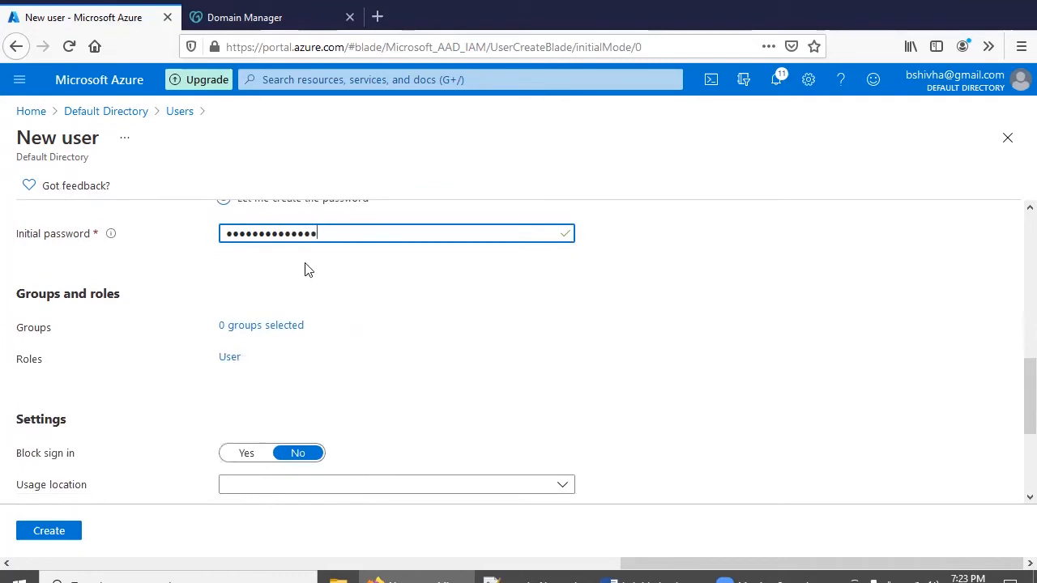
{"action": "scroll", "coordinate": [334, 273], "scroll_direction": "up", "scroll_amount": 2}
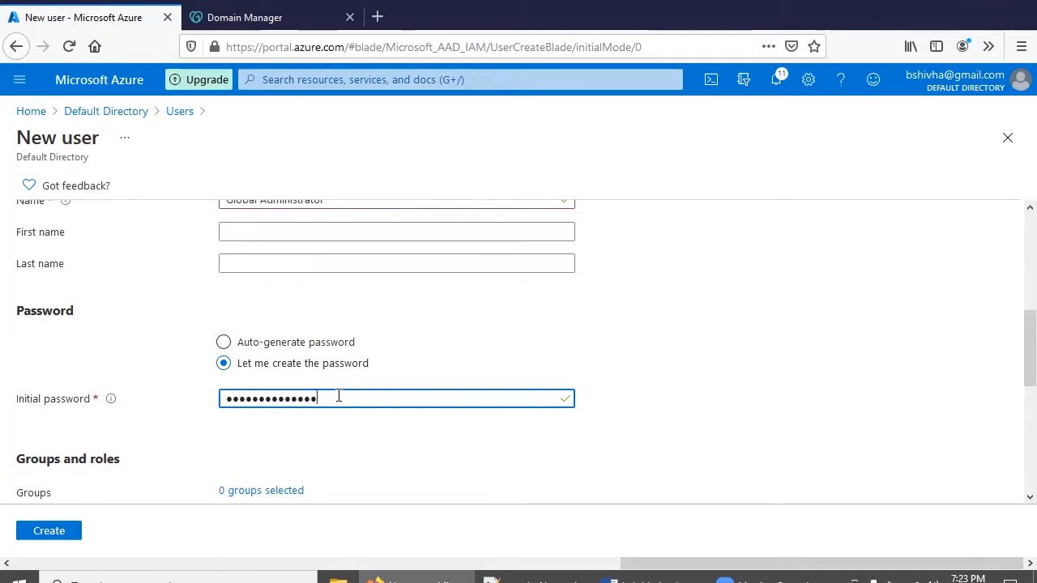
{"action": "scroll", "coordinate": [338, 390], "scroll_direction": "down", "scroll_amount": 1}
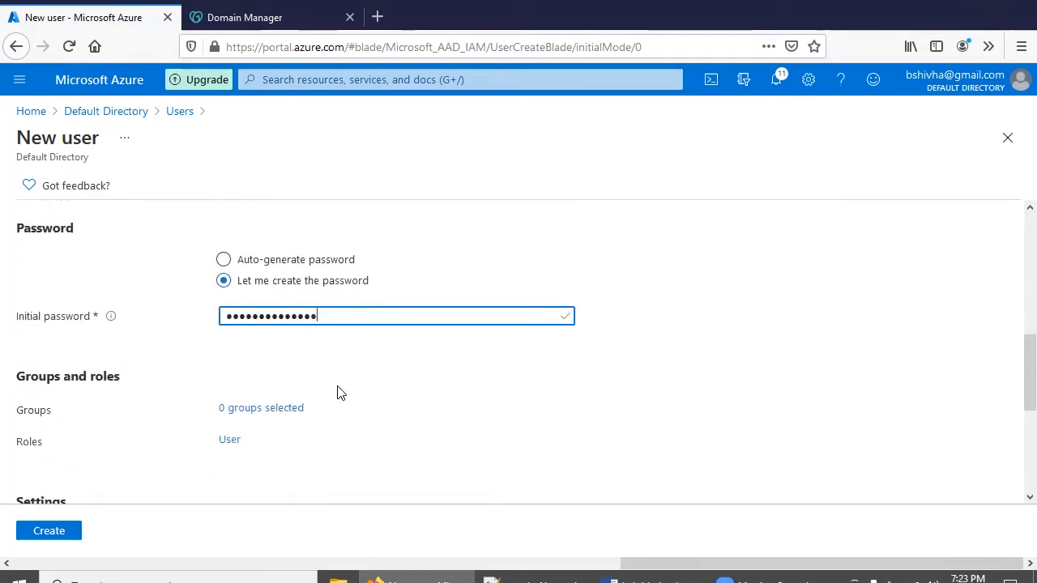
{"action": "scroll", "coordinate": [338, 386], "scroll_direction": "down", "scroll_amount": 1}
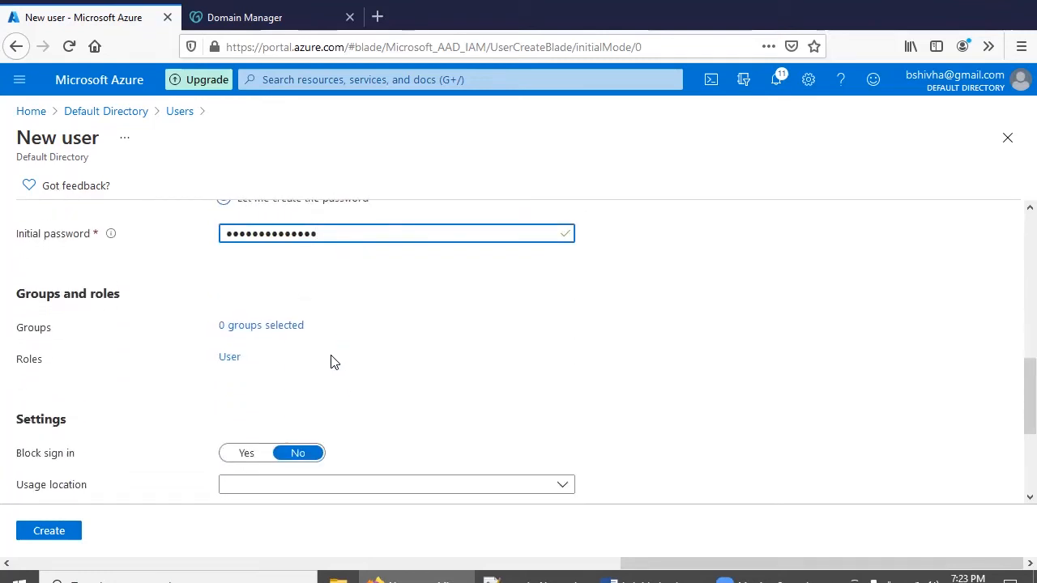
{"action": "left_click_drag", "start_coordinate": [337, 234], "coordinate": [191, 239]}
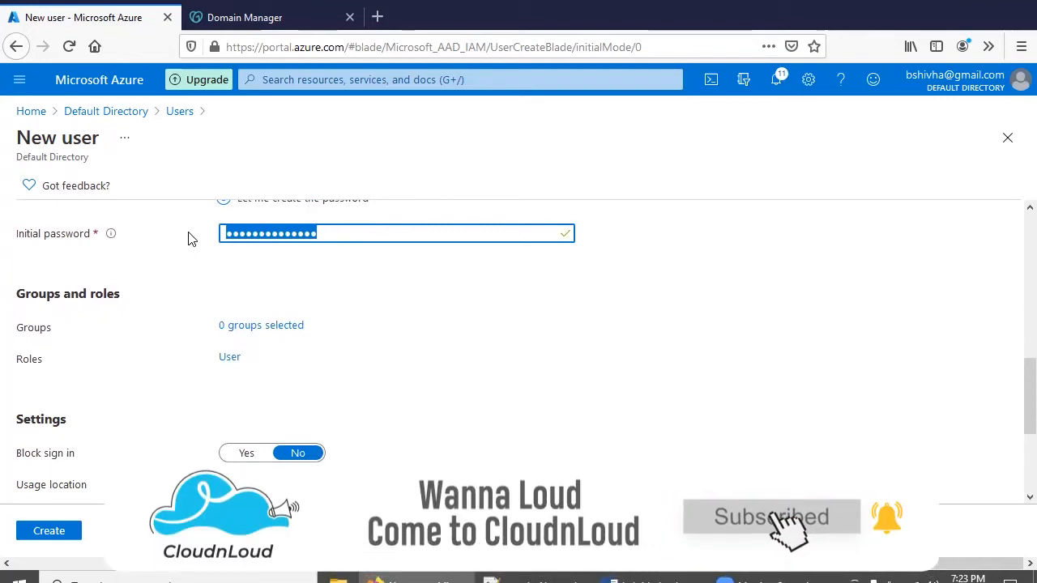
{"action": "type", "text": "****"}
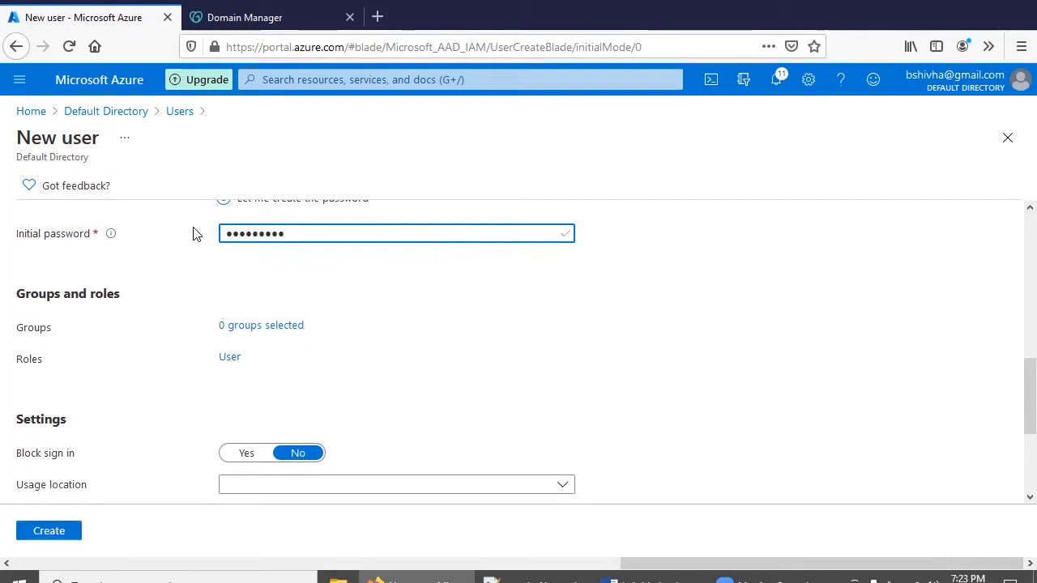
{"action": "left_click", "coordinate": [490, 580]}
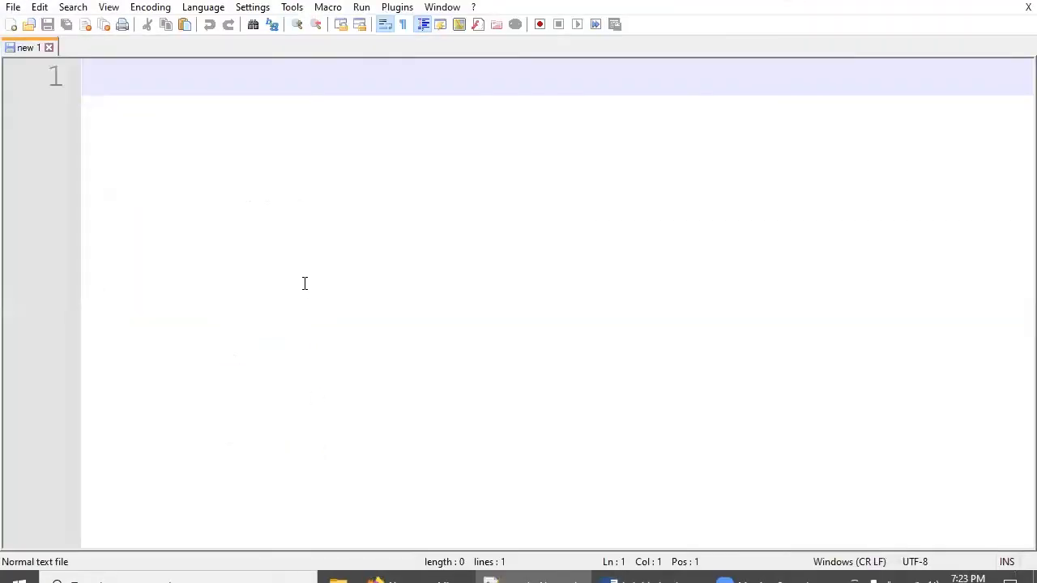
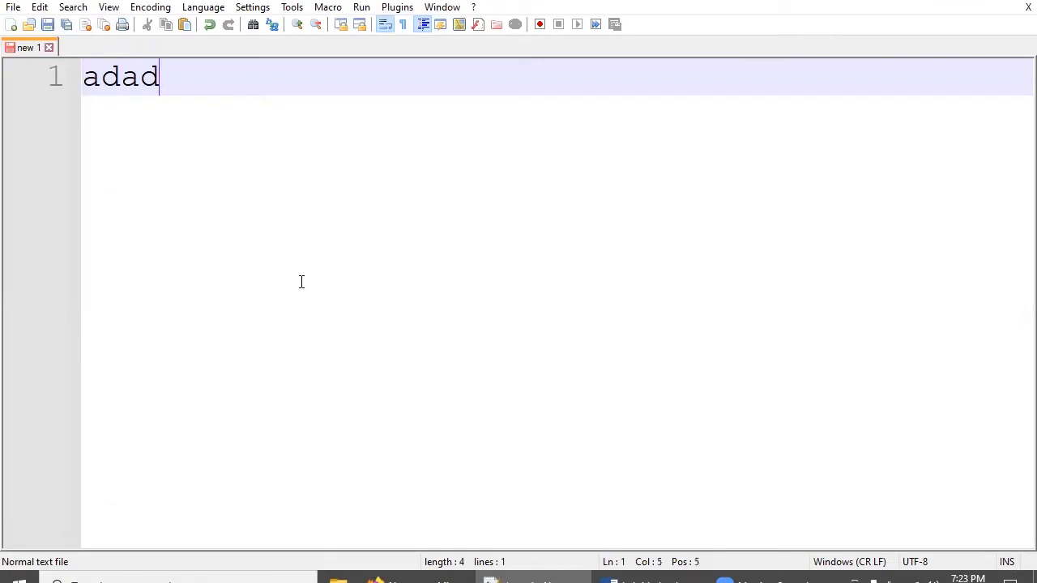
Write the admin user name and its initial password on separate lines in Notepad++, then return to Azure
{"action": "key", "text": "Return"}
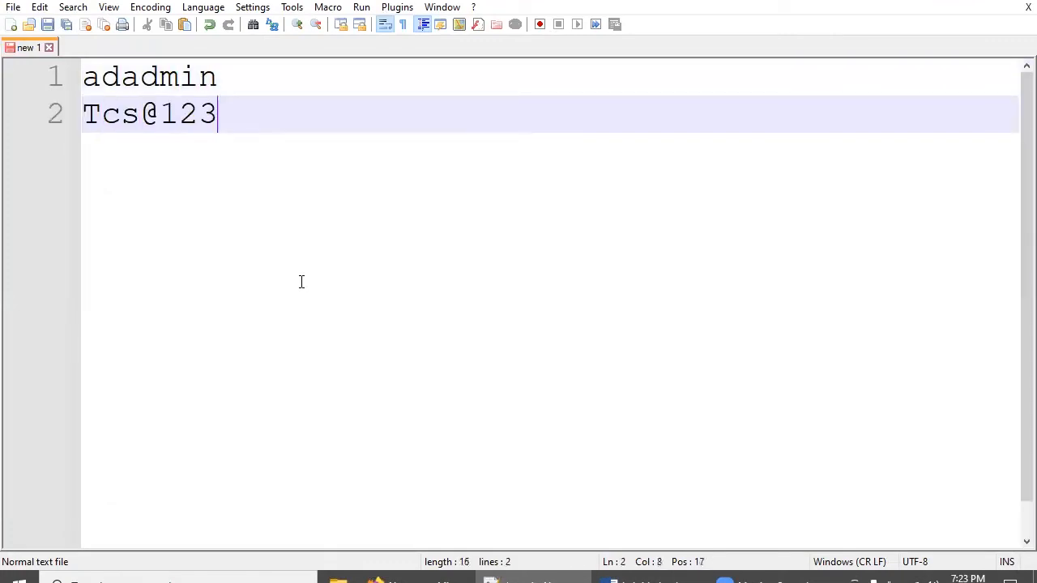
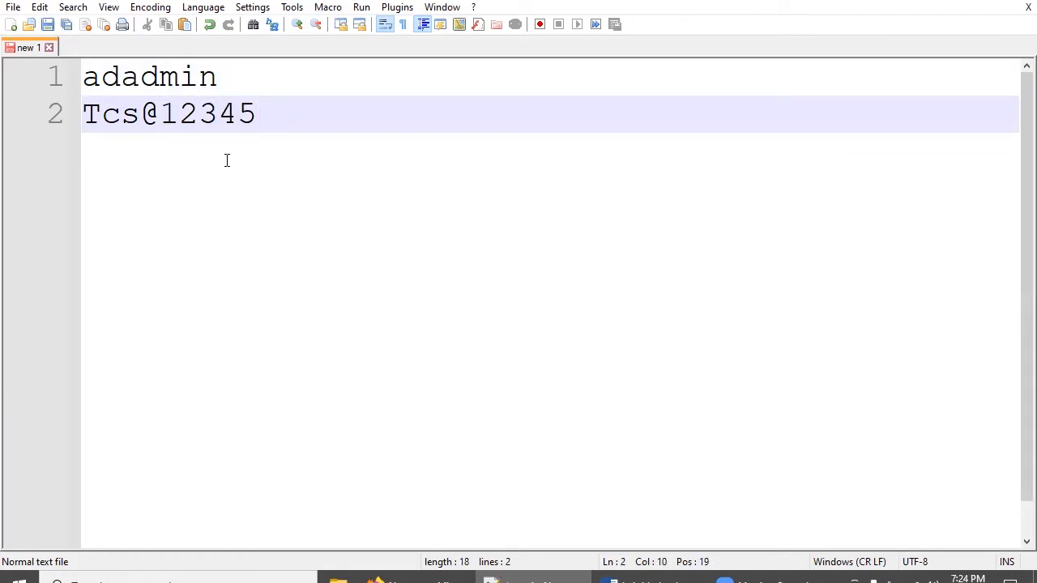
{"action": "key", "text": "Return"}
{"action": "key", "text": "Return"}
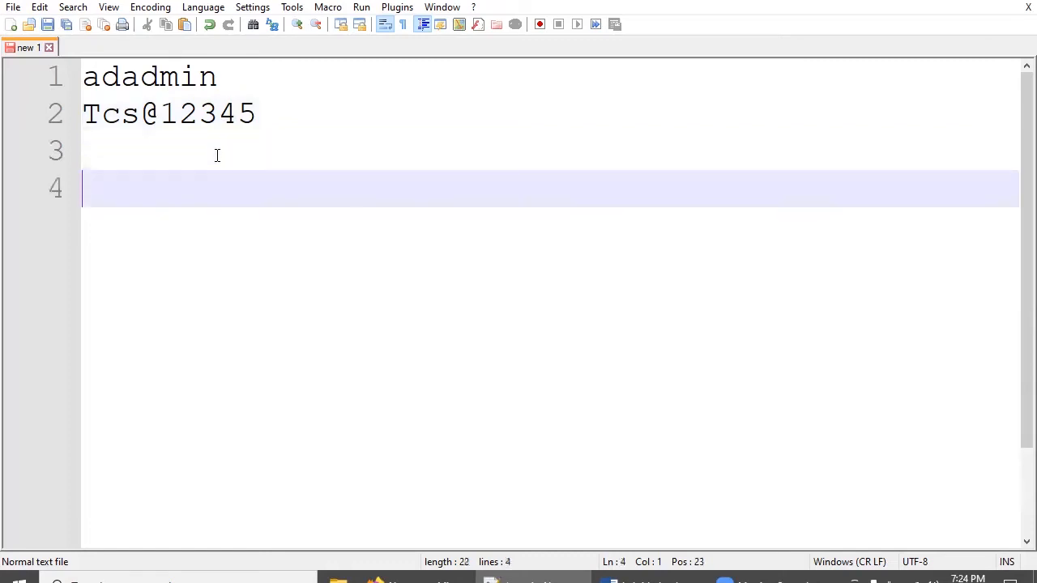
{"action": "left_click", "coordinate": [423, 579]}
{"action": "scroll", "coordinate": [324, 286], "scroll_direction": "down", "scroll_amount": 2}
{"action": "scroll", "coordinate": [324, 286], "scroll_direction": "down", "scroll_amount": 2}
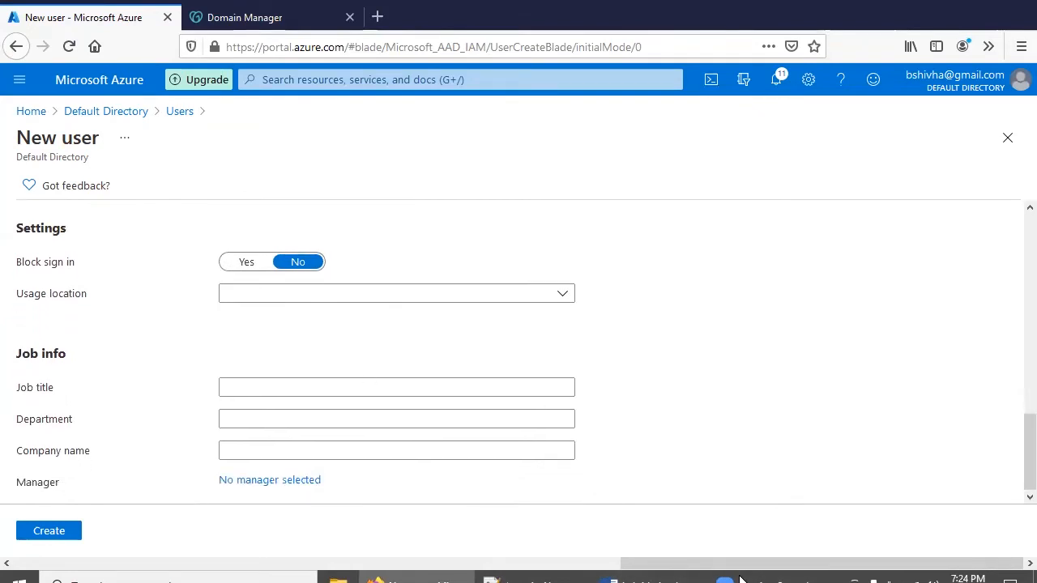
{"action": "scroll", "coordinate": [235, 375], "scroll_direction": "up", "scroll_amount": 3}
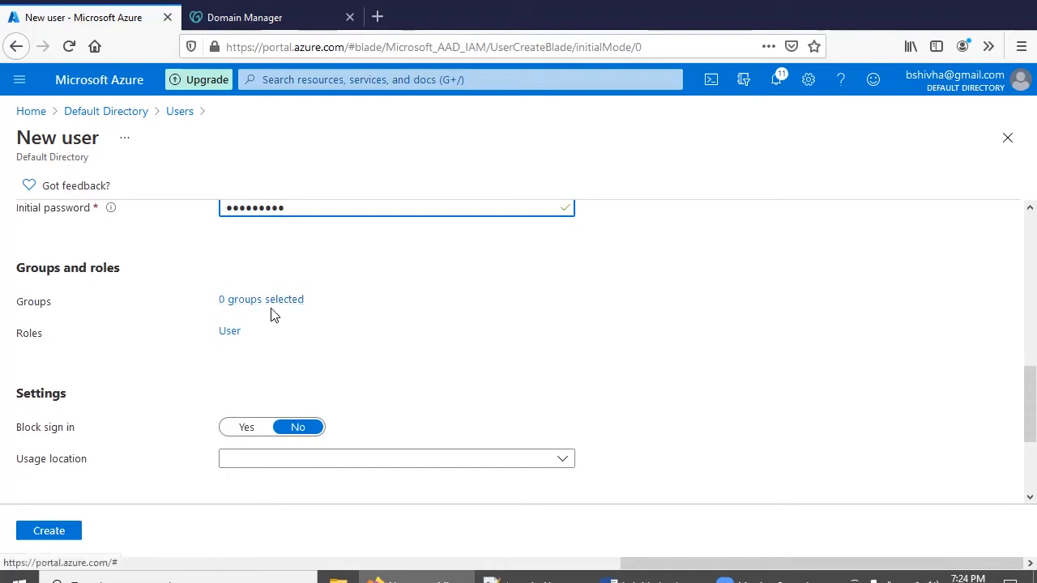
{"action": "left_click", "coordinate": [638, 581]}
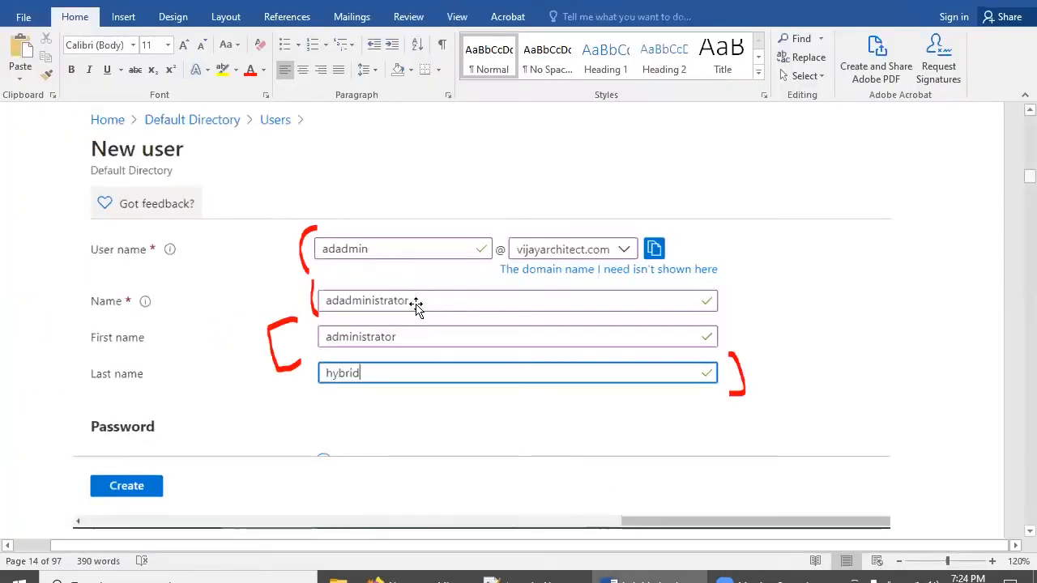
{"action": "scroll", "coordinate": [414, 304], "scroll_direction": "down", "scroll_amount": 10}
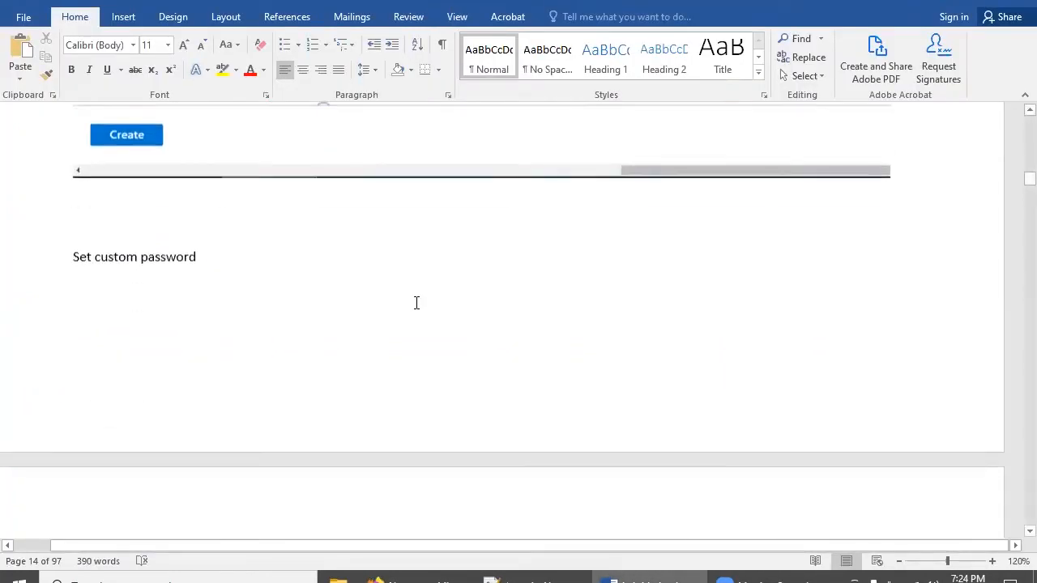
{"action": "scroll", "coordinate": [416, 303], "scroll_direction": "down", "scroll_amount": 12}
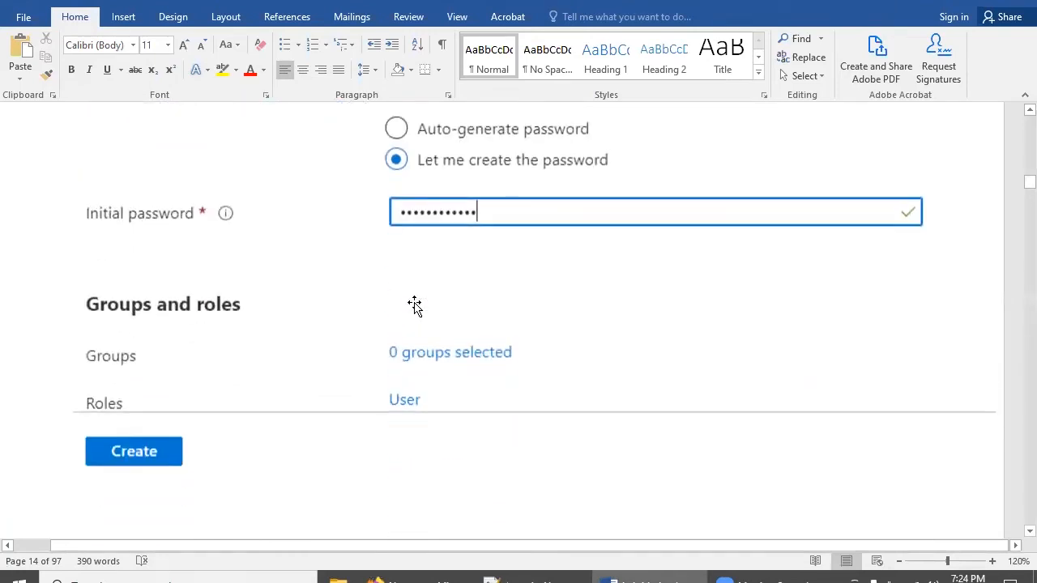
{"action": "scroll", "coordinate": [417, 303], "scroll_direction": "down", "scroll_amount": 12}
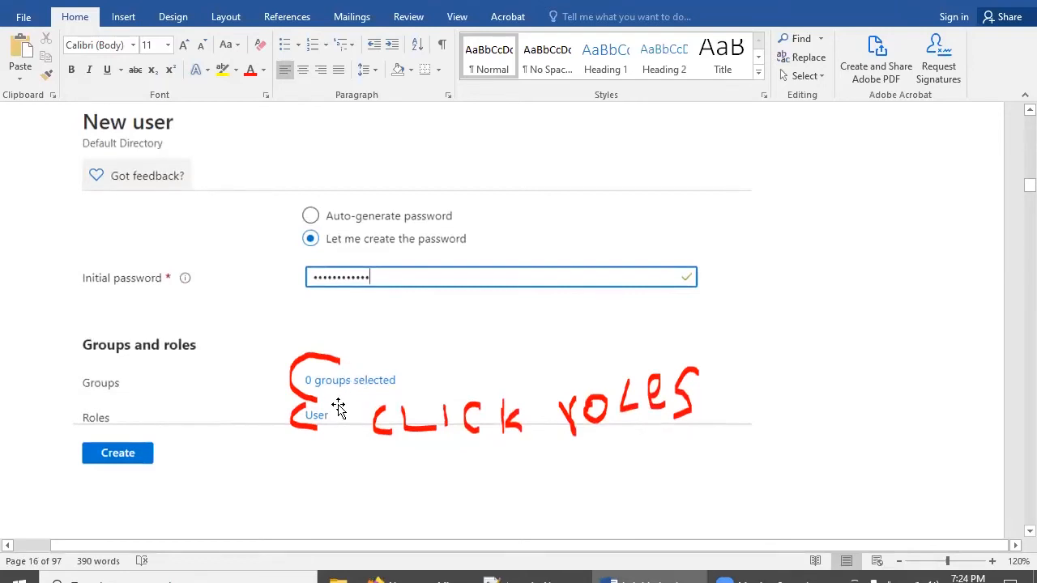
{"action": "left_click", "coordinate": [426, 578]}
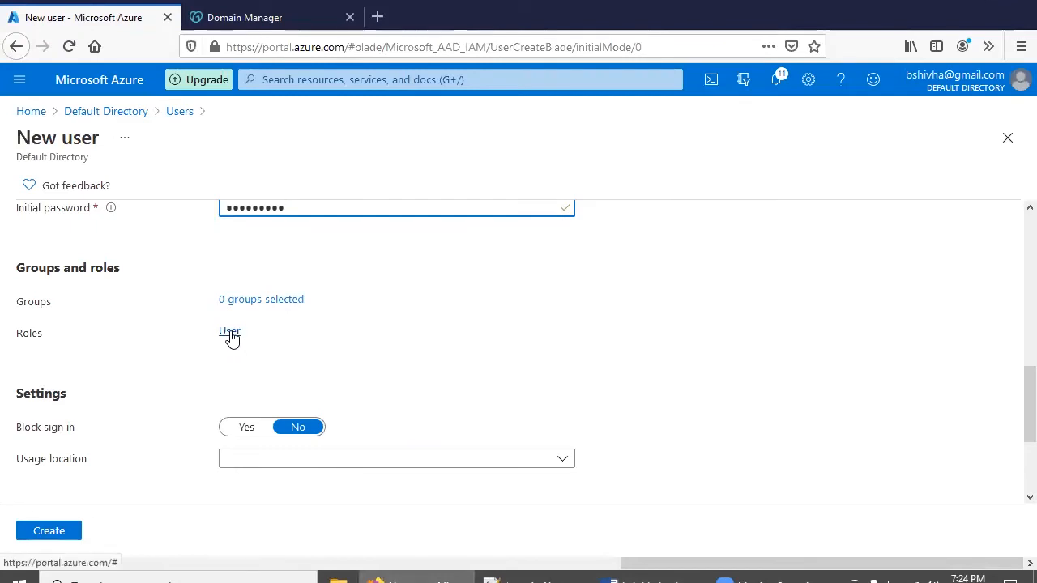
Assign the Global administrator directory role to the new user instead of User
{"action": "left_click", "coordinate": [230, 333]}
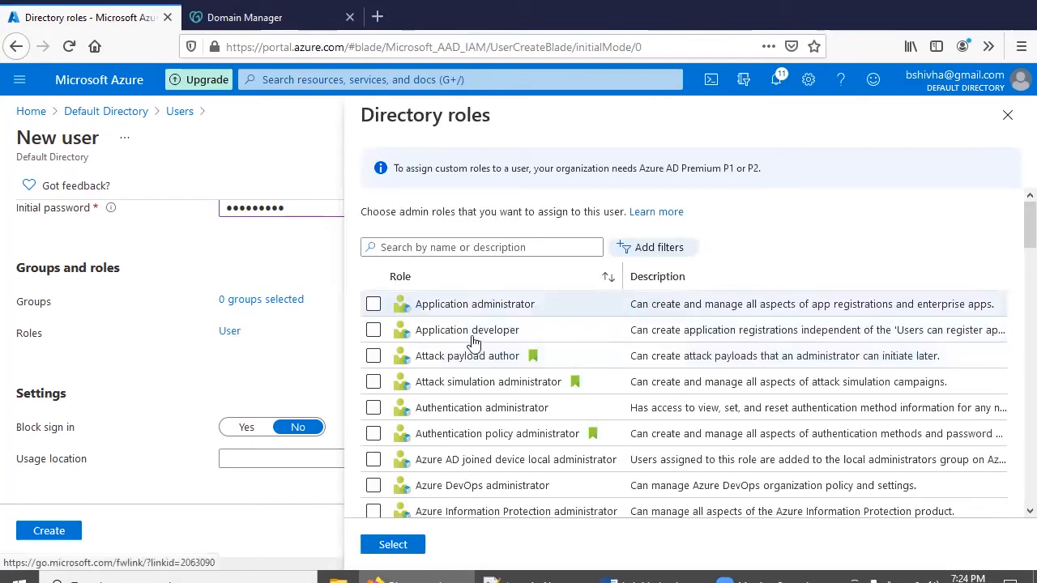
{"action": "scroll", "coordinate": [478, 353], "scroll_direction": "down", "scroll_amount": 2}
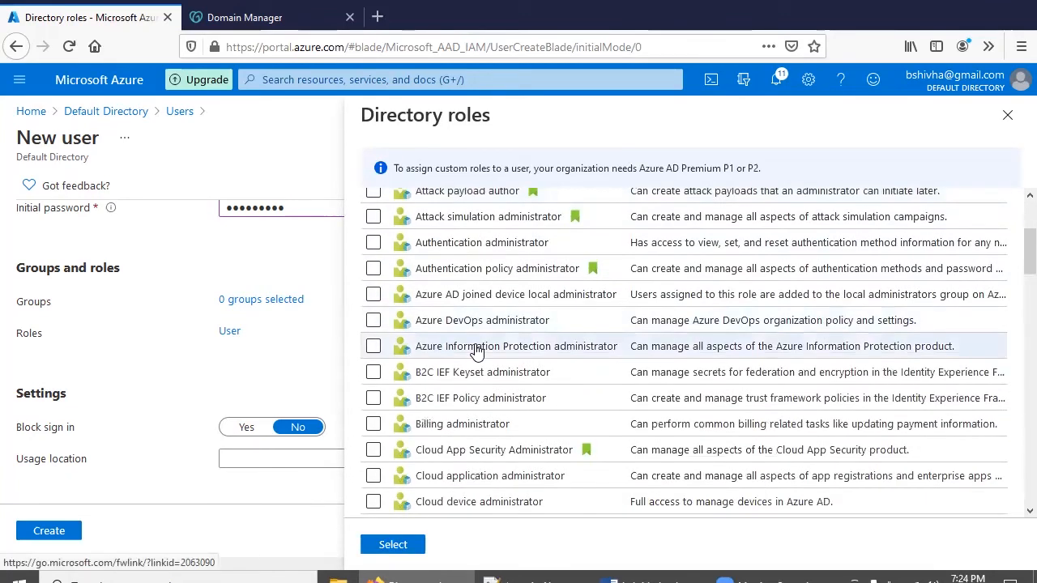
{"action": "scroll", "coordinate": [478, 349], "scroll_direction": "down", "scroll_amount": 5}
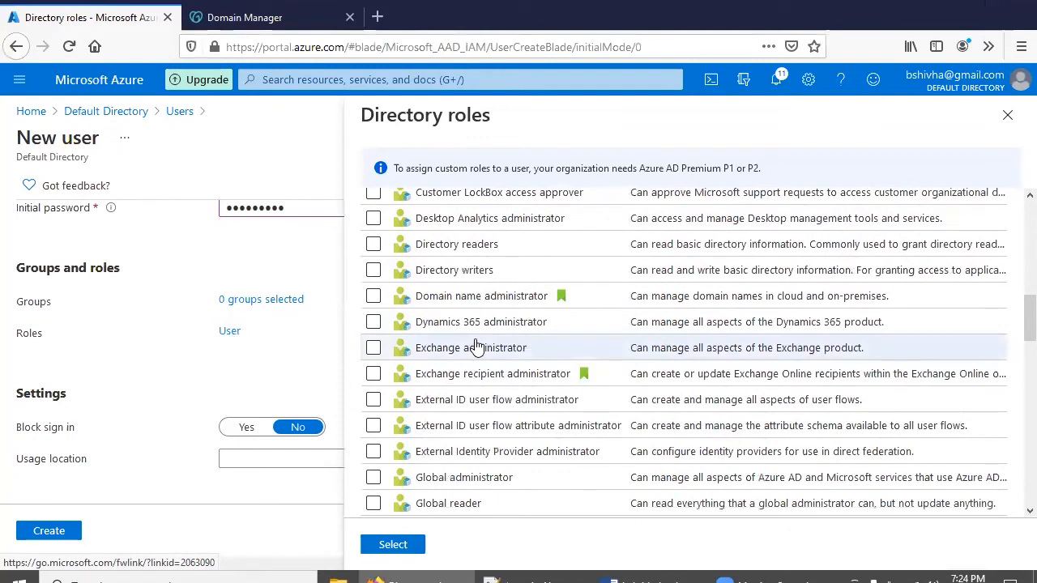
{"action": "left_click", "coordinate": [373, 479]}
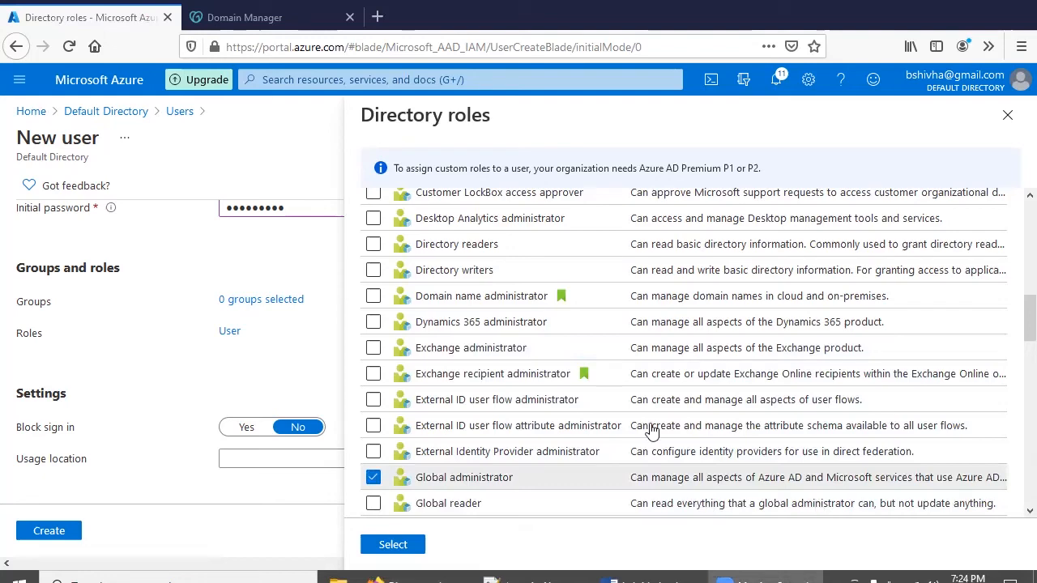
{"action": "scroll", "coordinate": [444, 531], "scroll_direction": "down", "scroll_amount": 1}
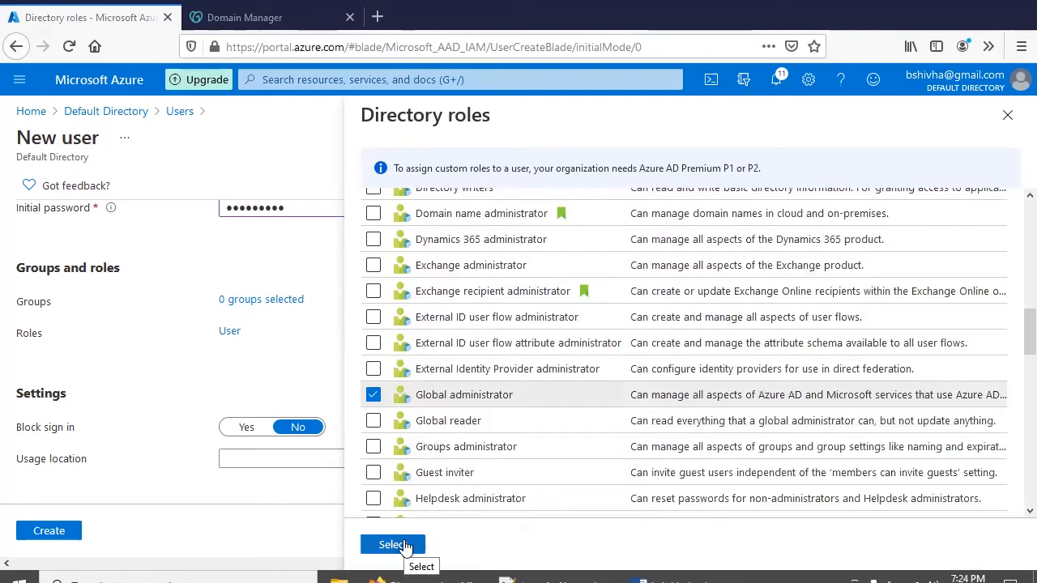
{"action": "left_click", "coordinate": [403, 546]}
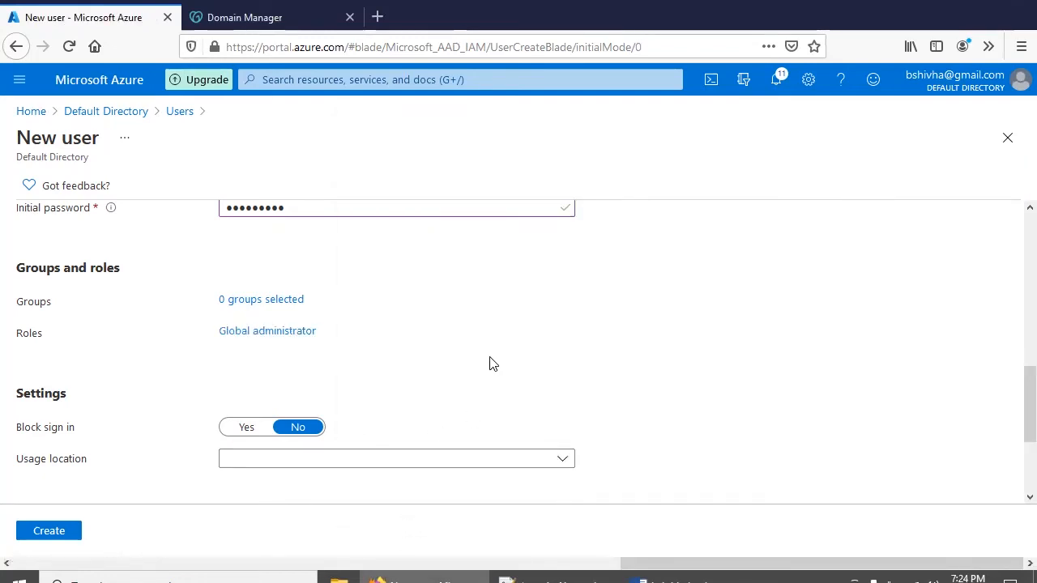
Create the Global Administrator user and widen the User principal name column in All users
{"action": "scroll", "coordinate": [491, 364], "scroll_direction": "down", "scroll_amount": 1}
{"action": "left_click", "coordinate": [684, 579]}
{"action": "scroll", "coordinate": [525, 420], "scroll_direction": "down", "scroll_amount": 3}
{"action": "scroll", "coordinate": [525, 418], "scroll_direction": "down", "scroll_amount": 5}
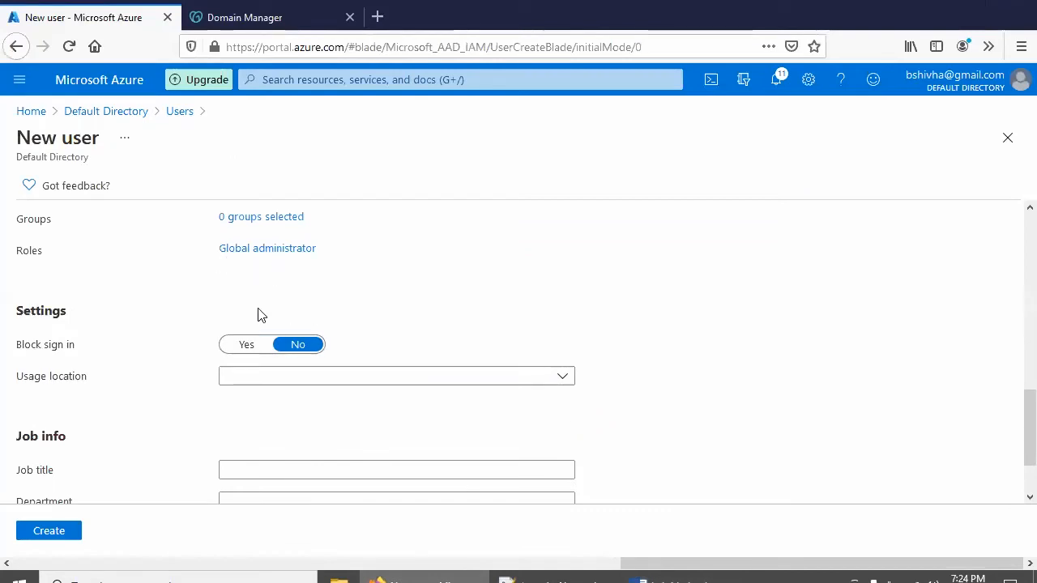
{"action": "scroll", "coordinate": [523, 446], "scroll_direction": "down", "scroll_amount": 2}
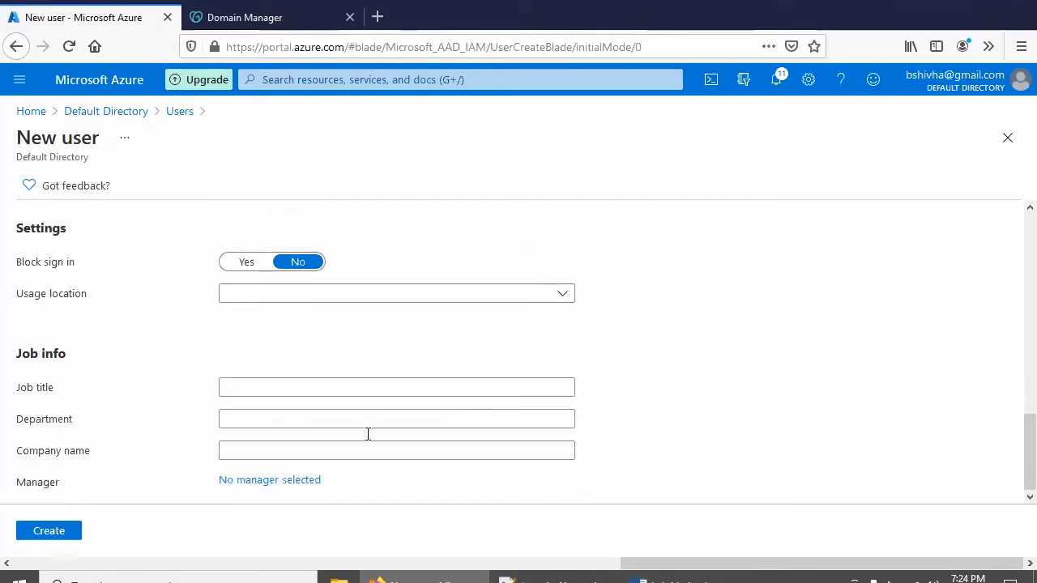
{"action": "left_click", "coordinate": [23, 535]}
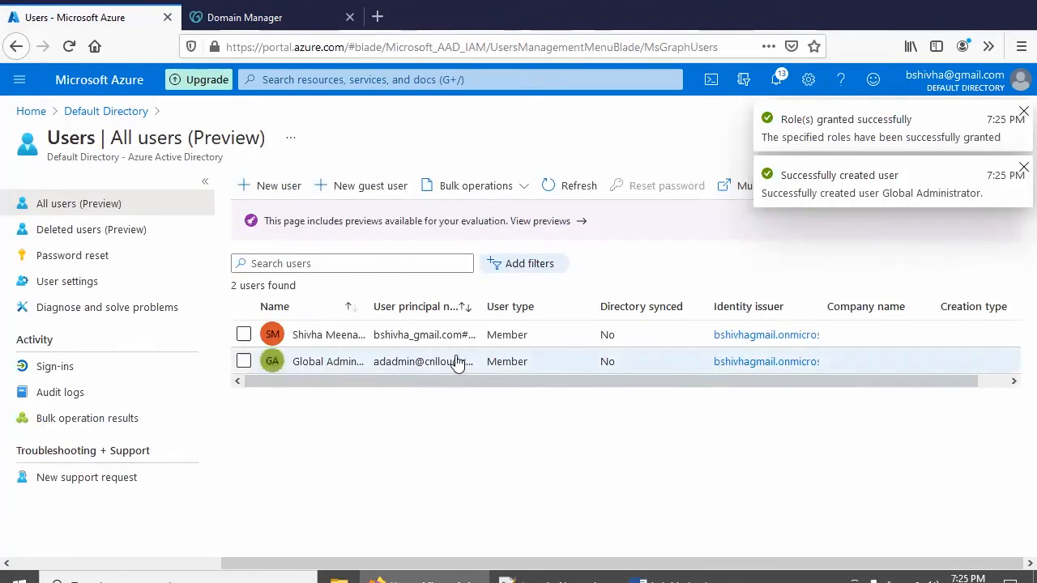
{"action": "left_click_drag", "start_coordinate": [478, 306], "coordinate": [591, 332]}
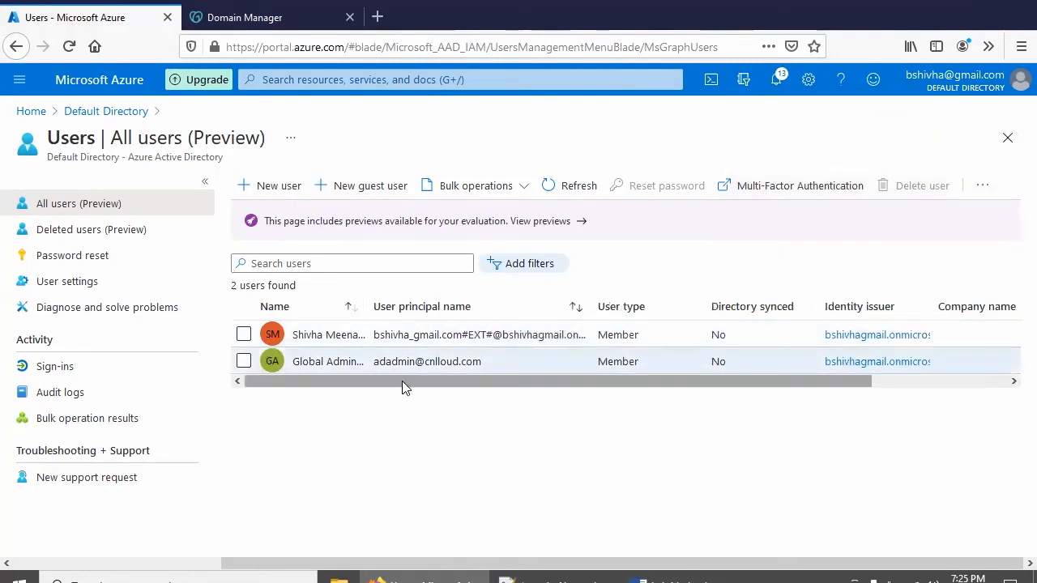
Read the guide's 'Now create couple of users' step, then begin another new user in Azure
{"action": "left_click", "coordinate": [644, 576]}
{"action": "scroll", "coordinate": [410, 397], "scroll_direction": "down", "scroll_amount": 4}
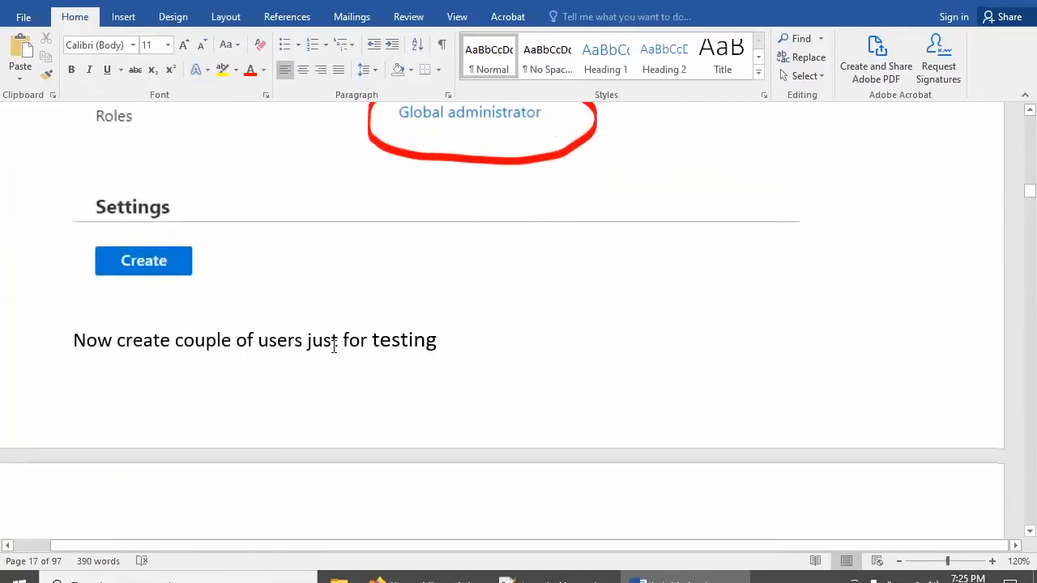
{"action": "scroll", "coordinate": [389, 349], "scroll_direction": "down", "scroll_amount": 10}
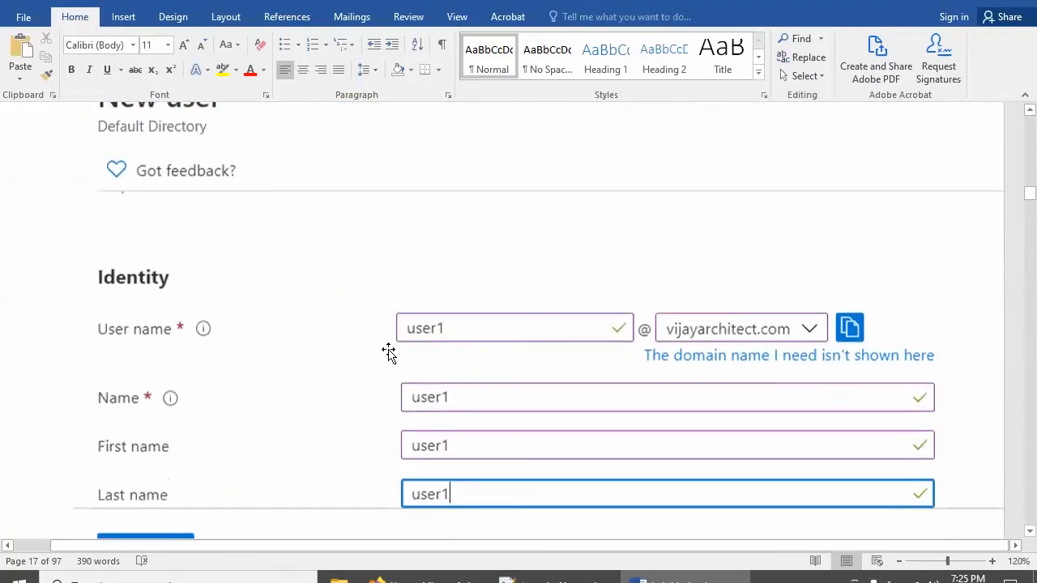
{"action": "left_click", "coordinate": [378, 576]}
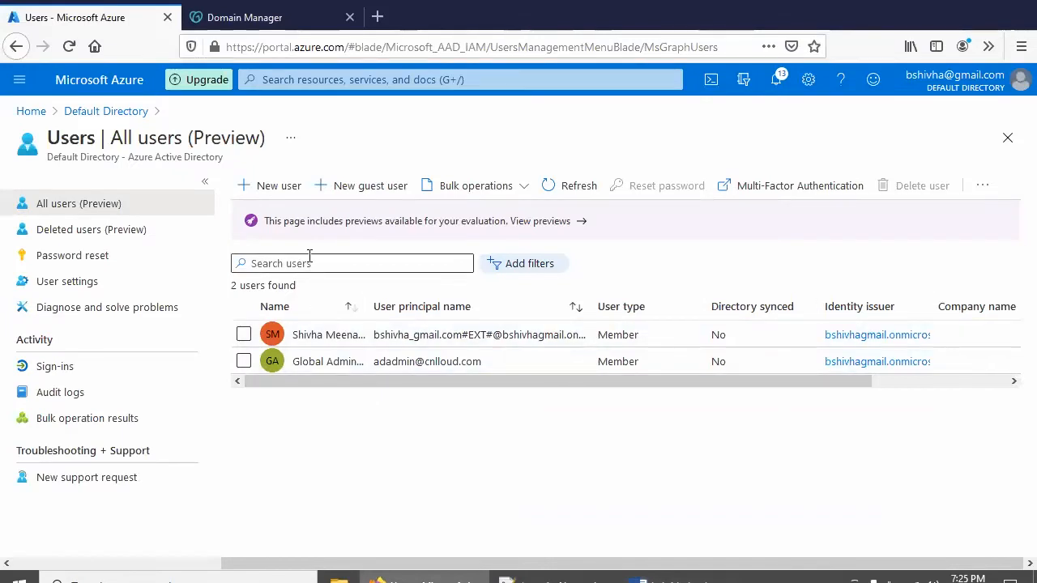
{"action": "left_click", "coordinate": [268, 186]}
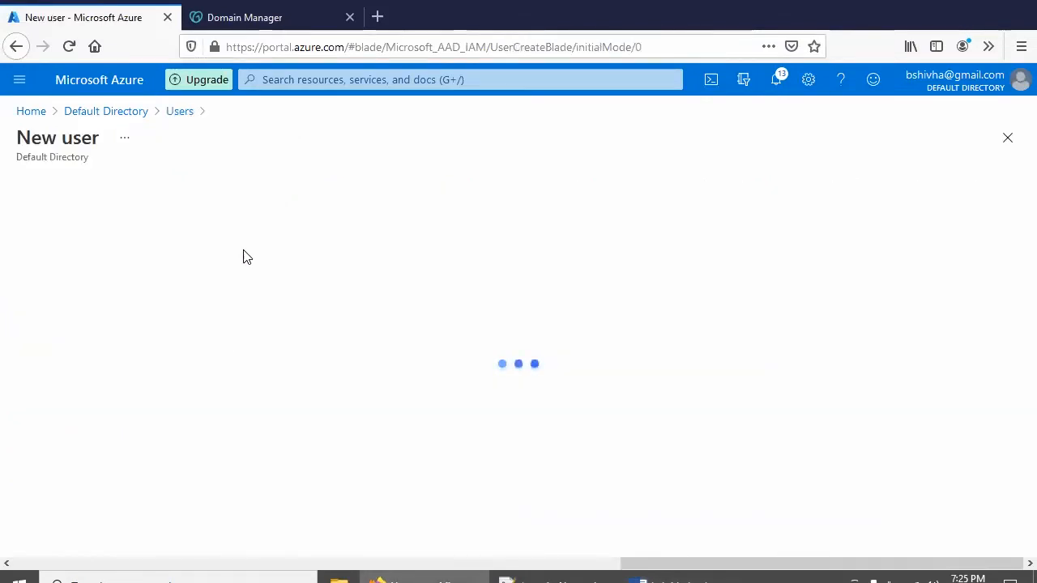
Fill in user name user1cloud on cnlloud.com and name user1, choosing a self-created password
{"action": "left_click", "coordinate": [243, 491]}
{"action": "scroll", "coordinate": [417, 397], "scroll_direction": "down", "scroll_amount": 2}
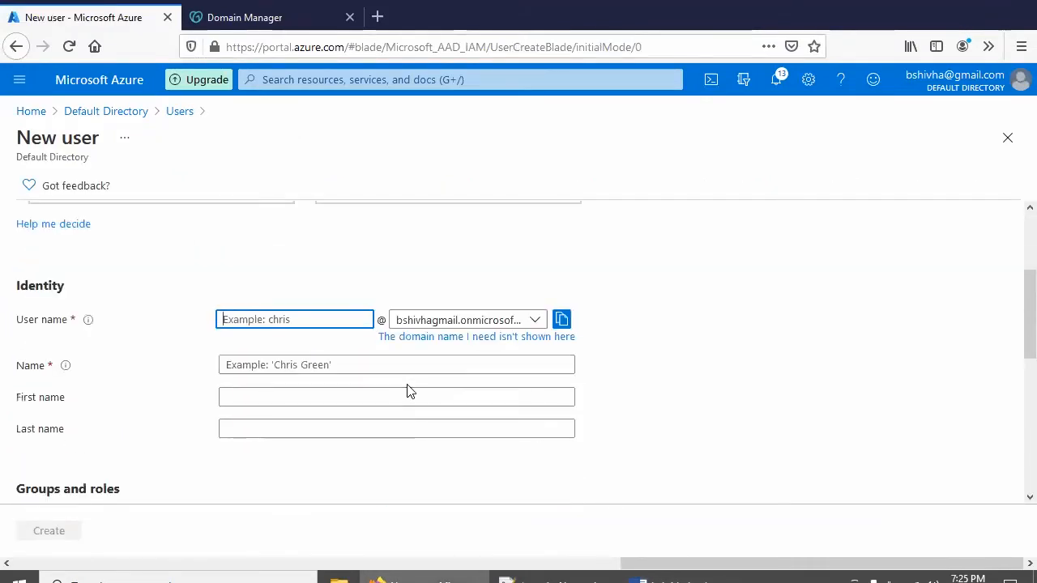
{"action": "type", "text": "user1cloud"}
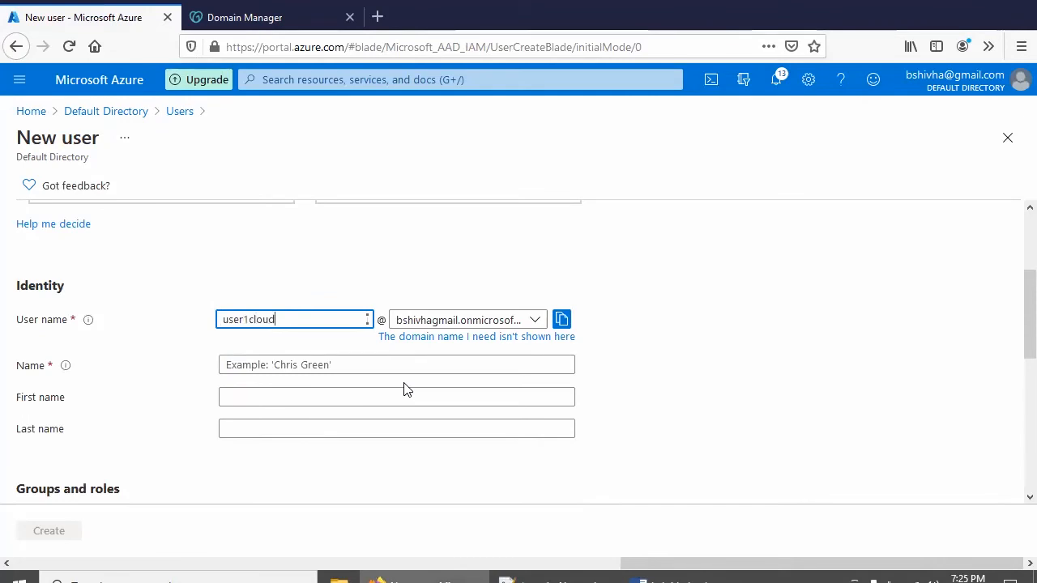
{"action": "left_click", "coordinate": [453, 323]}
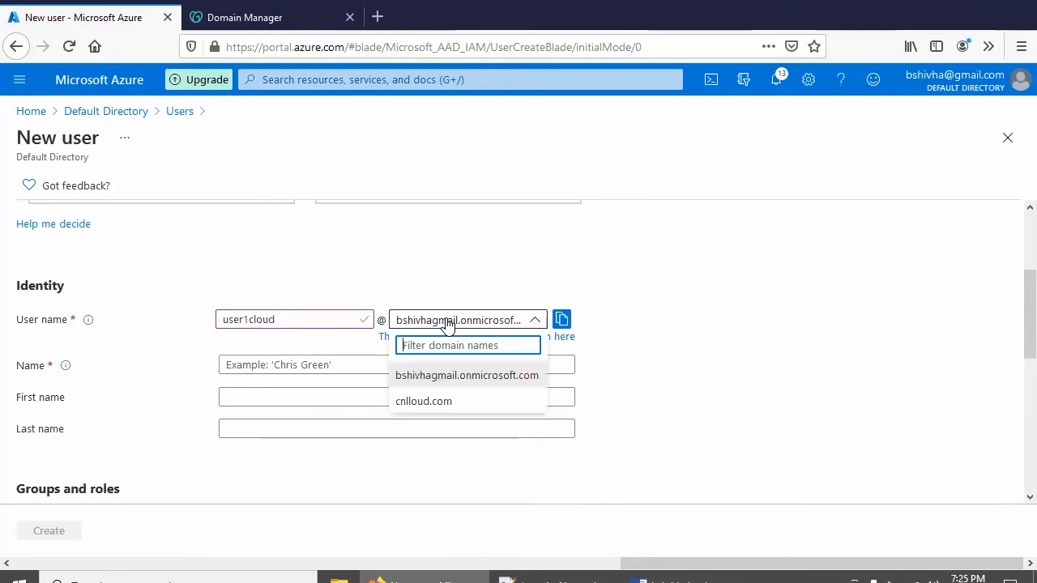
{"action": "left_click", "coordinate": [433, 402]}
{"action": "left_click", "coordinate": [270, 362]}
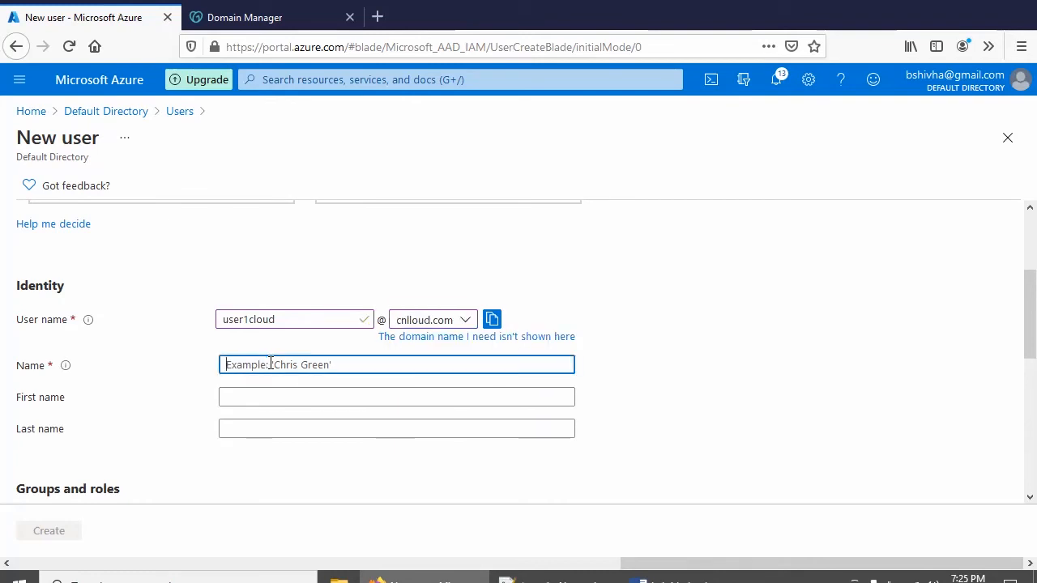
{"action": "type", "text": "user1"}
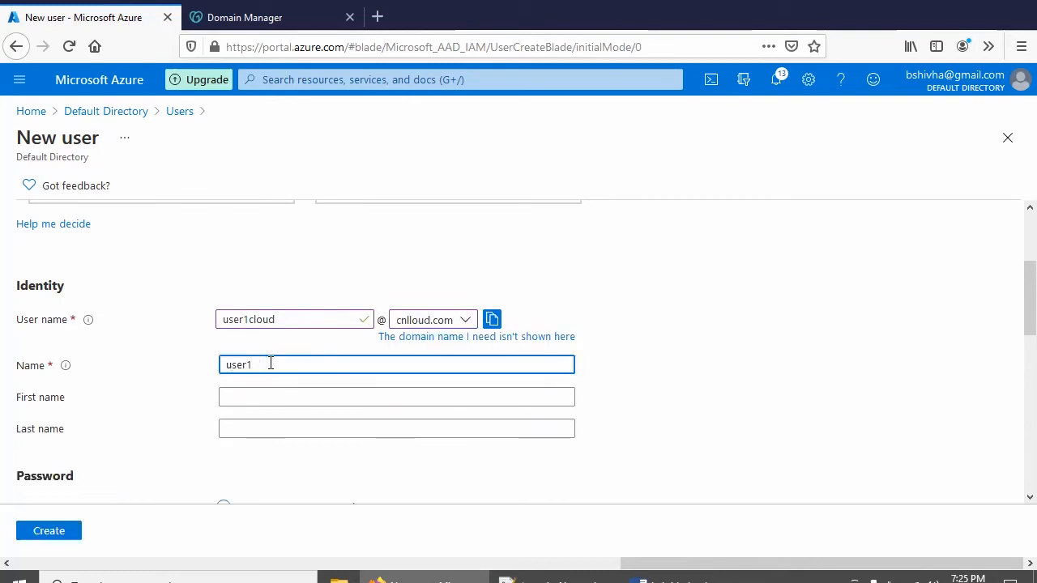
{"action": "scroll", "coordinate": [270, 363], "scroll_direction": "down", "scroll_amount": 3}
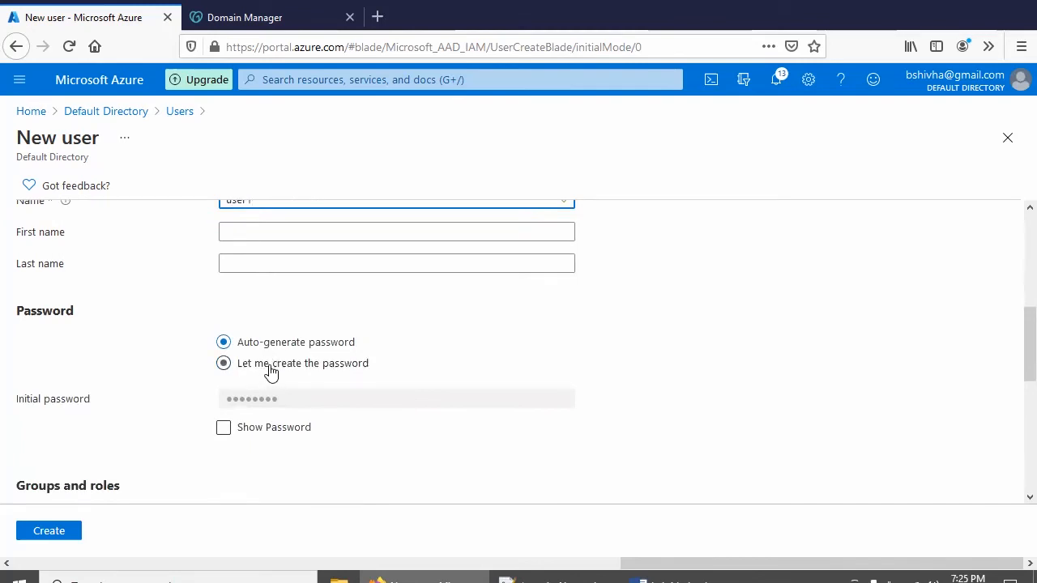
{"action": "left_click", "coordinate": [271, 372]}
{"action": "key", "text": "alt+Tab"}
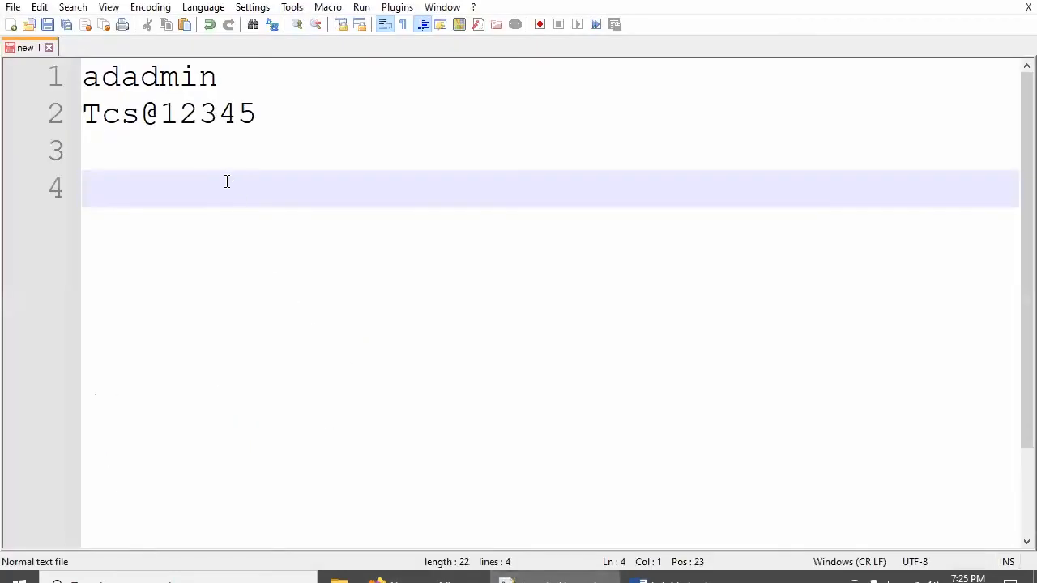
Add user1cloud to the Notepad++ notes with adadmin's password copied onto the line below
{"action": "type", "text": "user1cloud"}
{"action": "key", "text": "Return"}
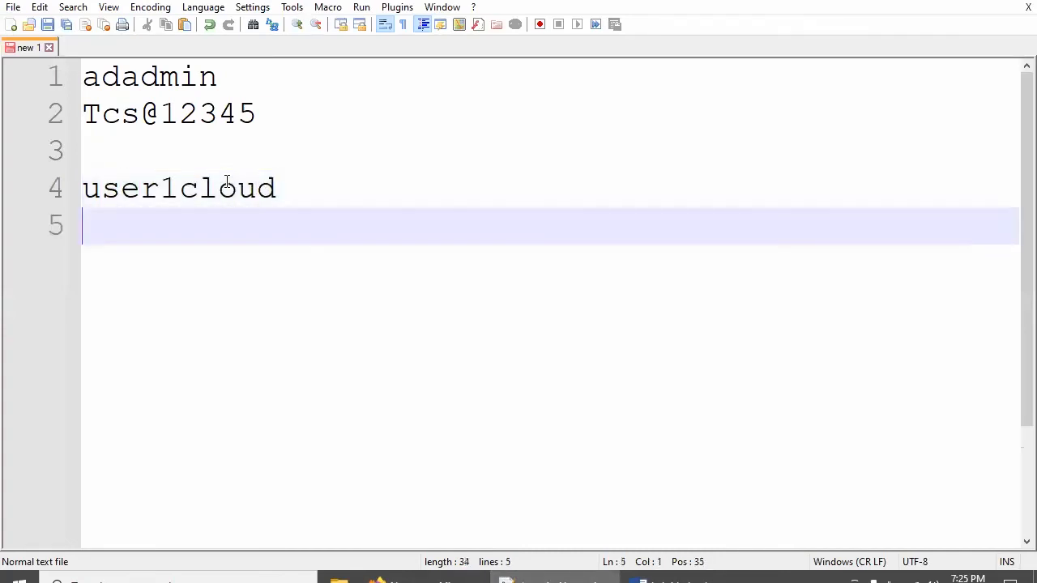
{"action": "left_click_drag", "start_coordinate": [281, 118], "coordinate": [68, 99]}
{"action": "key", "text": "ctrl+c"}
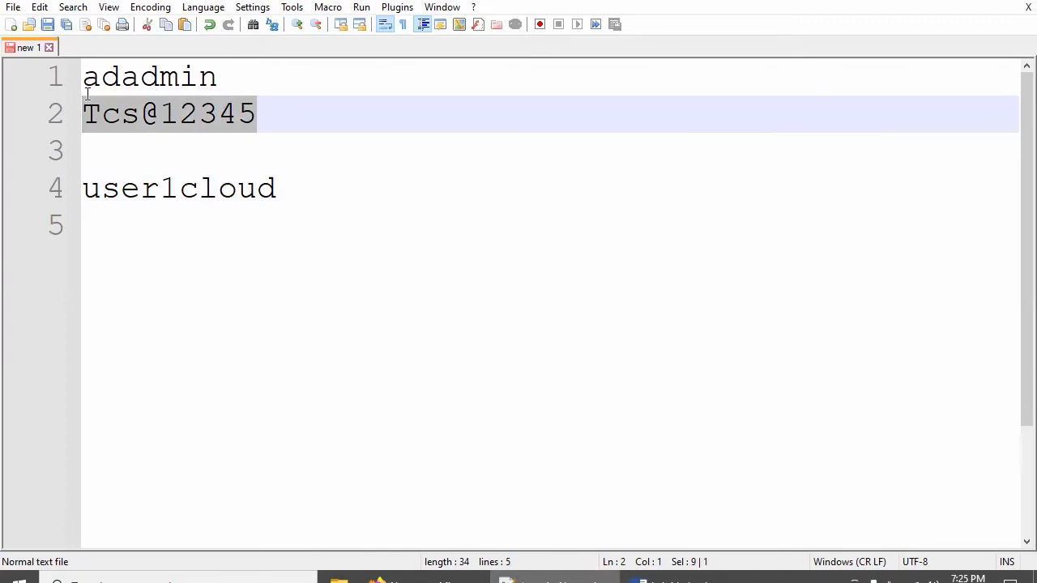
{"action": "left_click", "coordinate": [143, 217]}
{"action": "key", "text": "ctrl+v"}
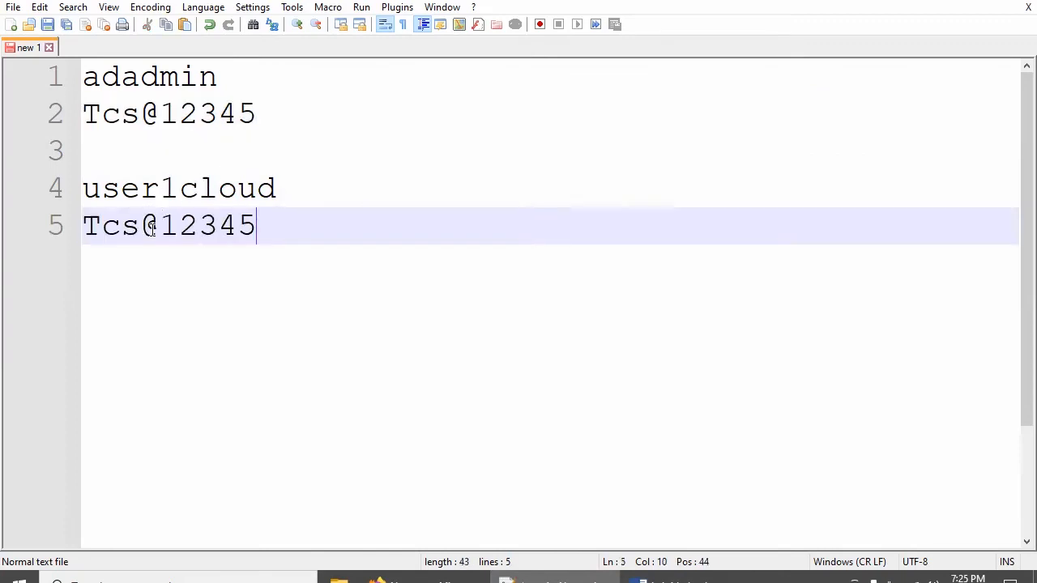
{"action": "left_click", "coordinate": [405, 577]}
{"action": "left_click", "coordinate": [297, 397]}
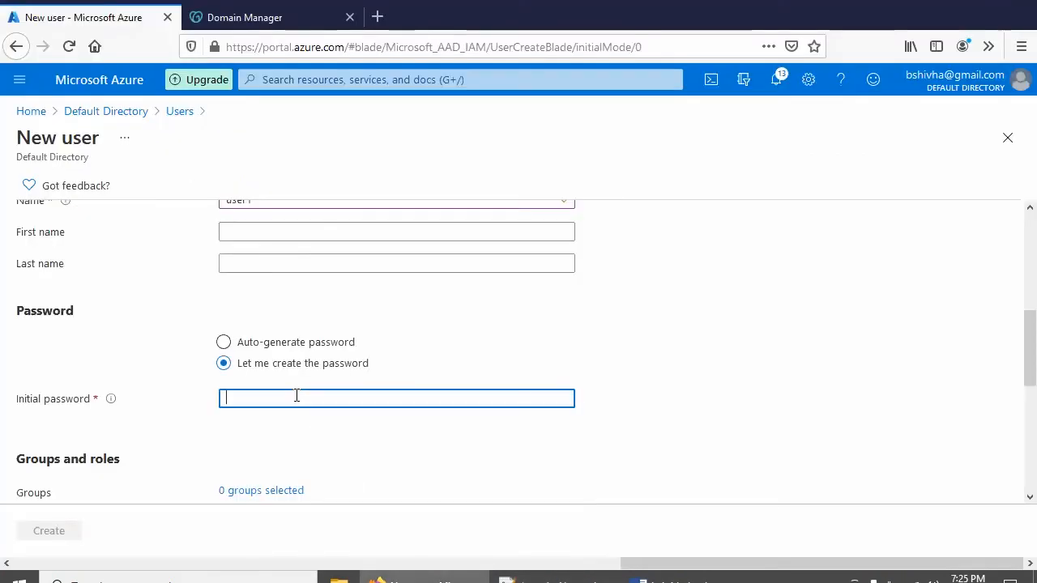
Paste the saved password as user1's initial password and create the user1cloud account
{"action": "key", "text": "ctrl+v"}
{"action": "scroll", "coordinate": [365, 435], "scroll_direction": "down", "scroll_amount": 2}
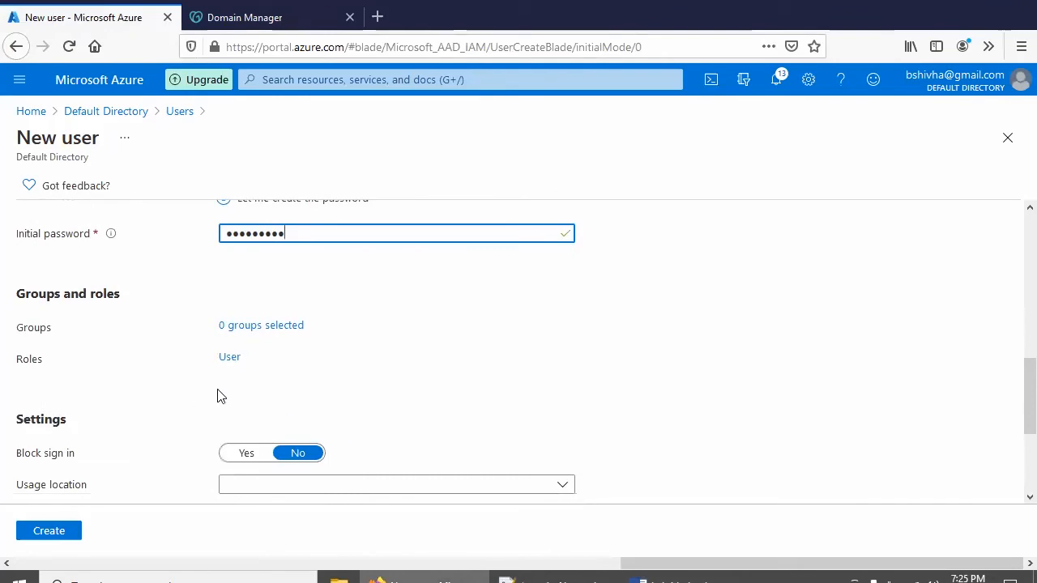
{"action": "left_click", "coordinate": [664, 577]}
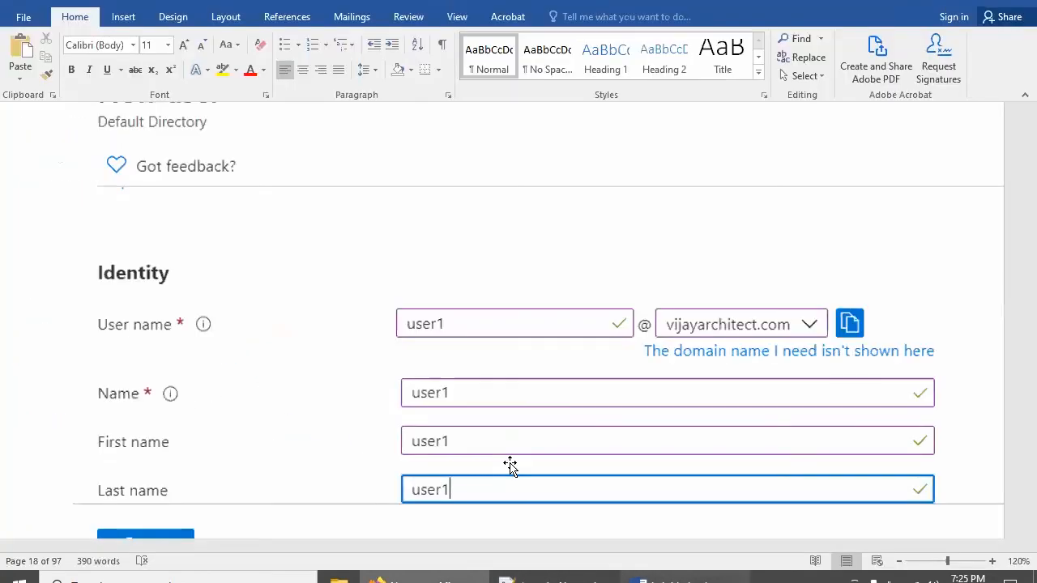
{"action": "scroll", "coordinate": [502, 437], "scroll_direction": "down", "scroll_amount": 4}
{"action": "scroll", "coordinate": [496, 426], "scroll_direction": "down", "scroll_amount": 10}
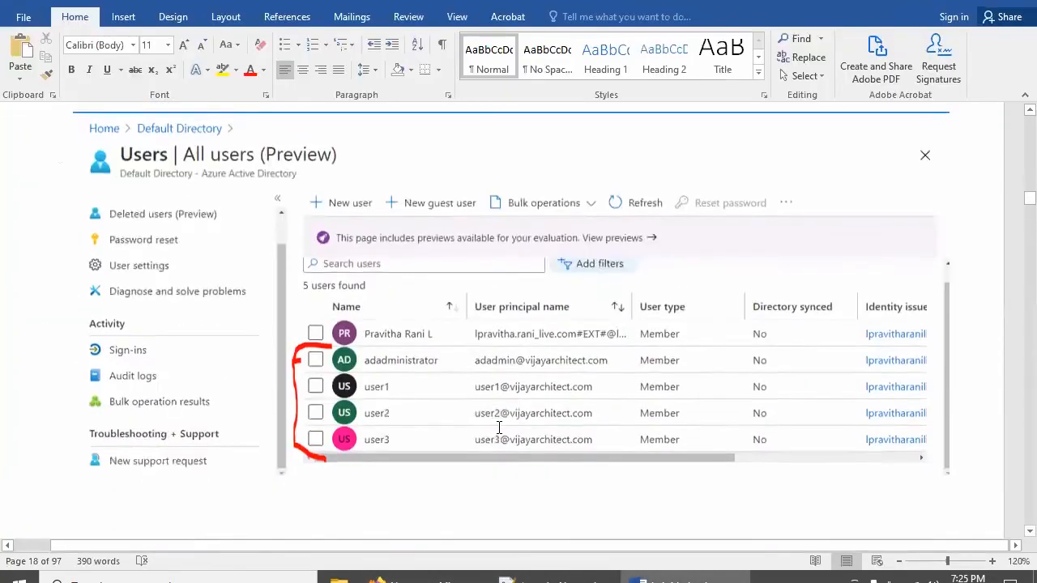
{"action": "scroll", "coordinate": [392, 307], "scroll_direction": "up", "scroll_amount": 1}
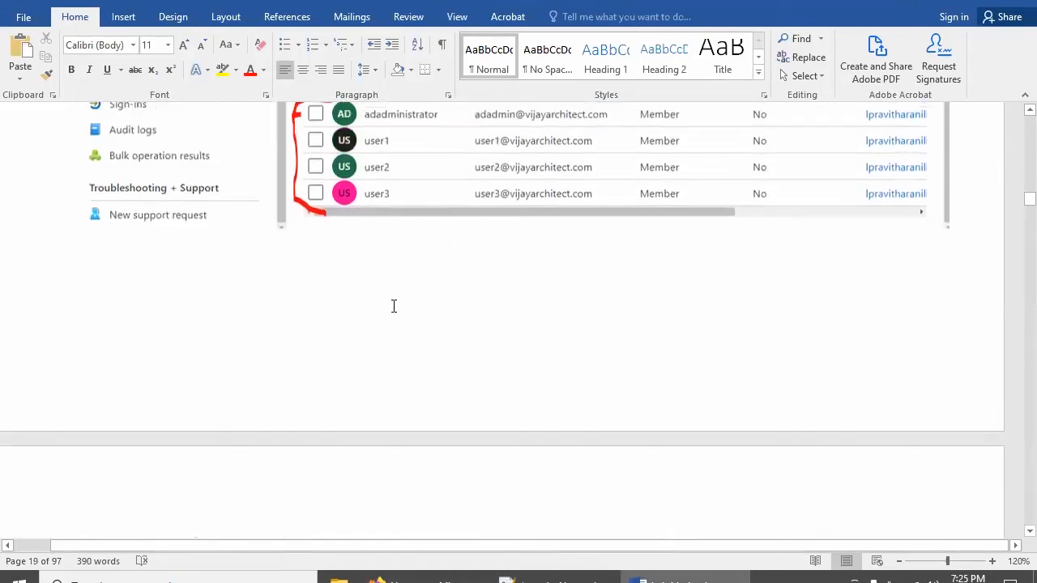
{"action": "left_click", "coordinate": [405, 578]}
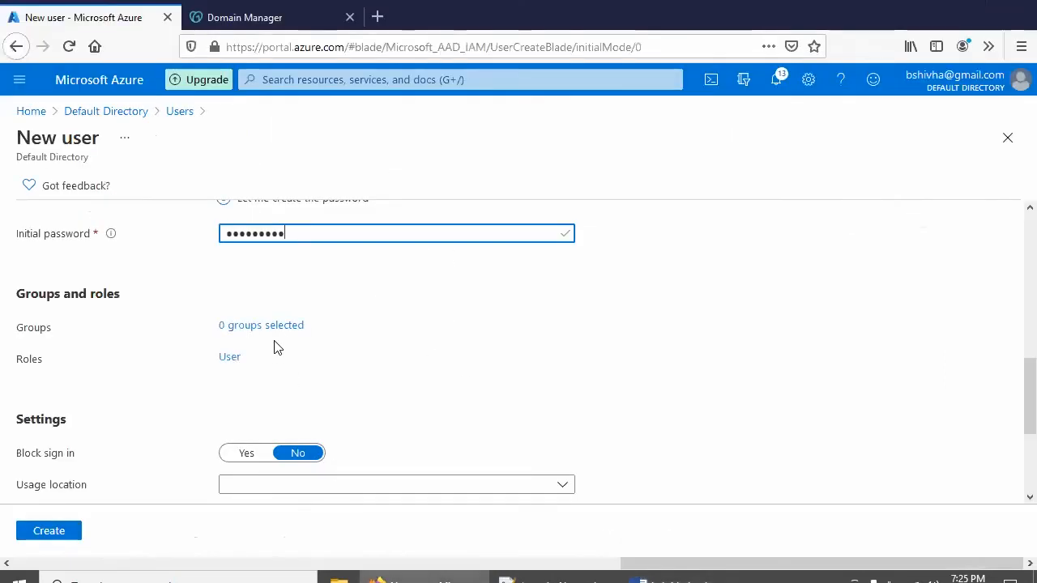
{"action": "scroll", "coordinate": [273, 357], "scroll_direction": "down", "scroll_amount": 2}
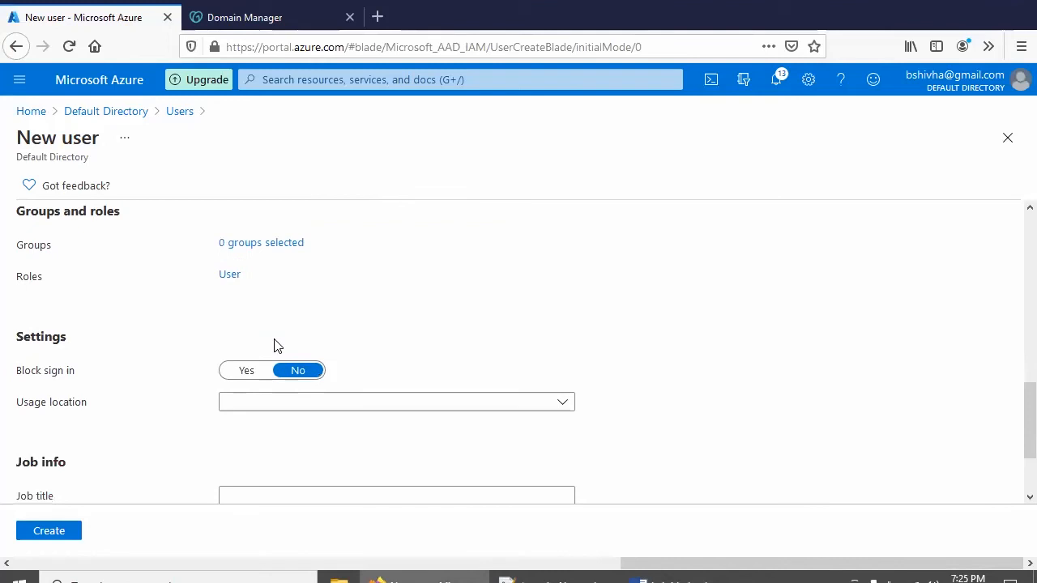
{"action": "scroll", "coordinate": [273, 348], "scroll_direction": "down", "scroll_amount": 3}
{"action": "left_click", "coordinate": [61, 534]}
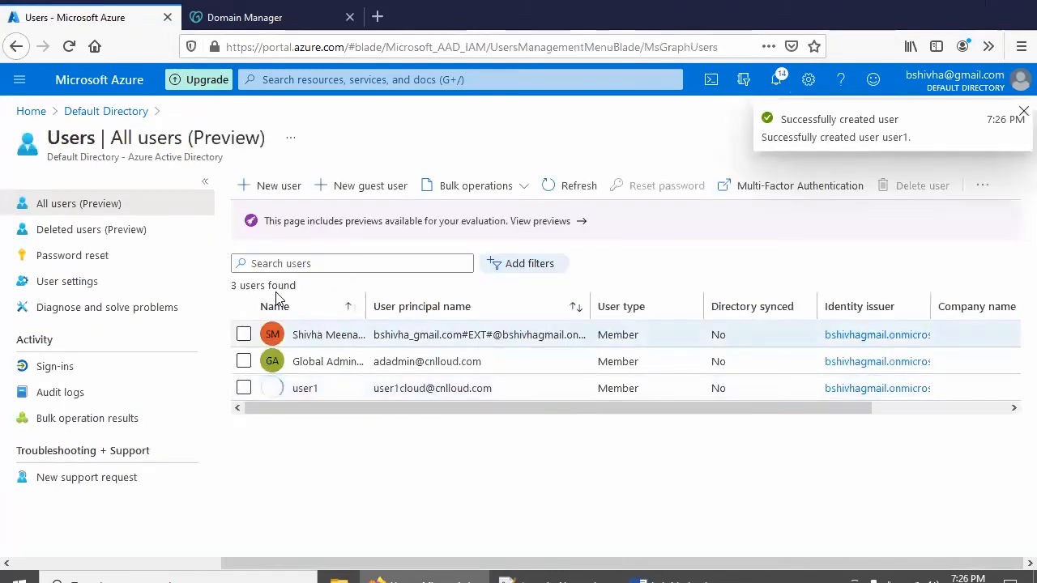
Start a new user with user name user2cloud on cnlloud.com and Name user2cloud
{"action": "left_click", "coordinate": [277, 186]}
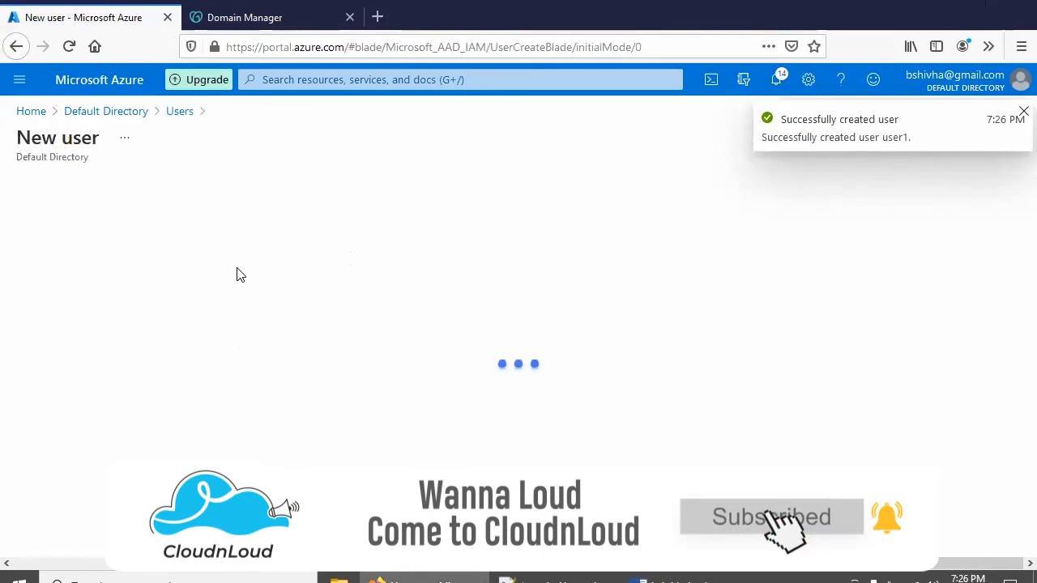
{"action": "left_click", "coordinate": [296, 477]}
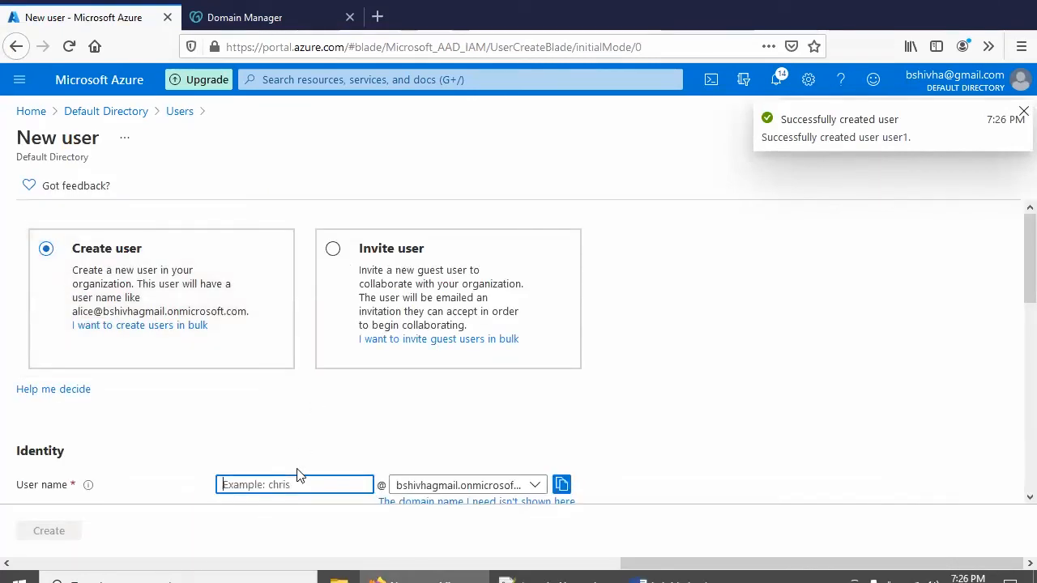
{"action": "type", "text": "user2cloud"}
{"action": "left_click", "coordinate": [412, 490]}
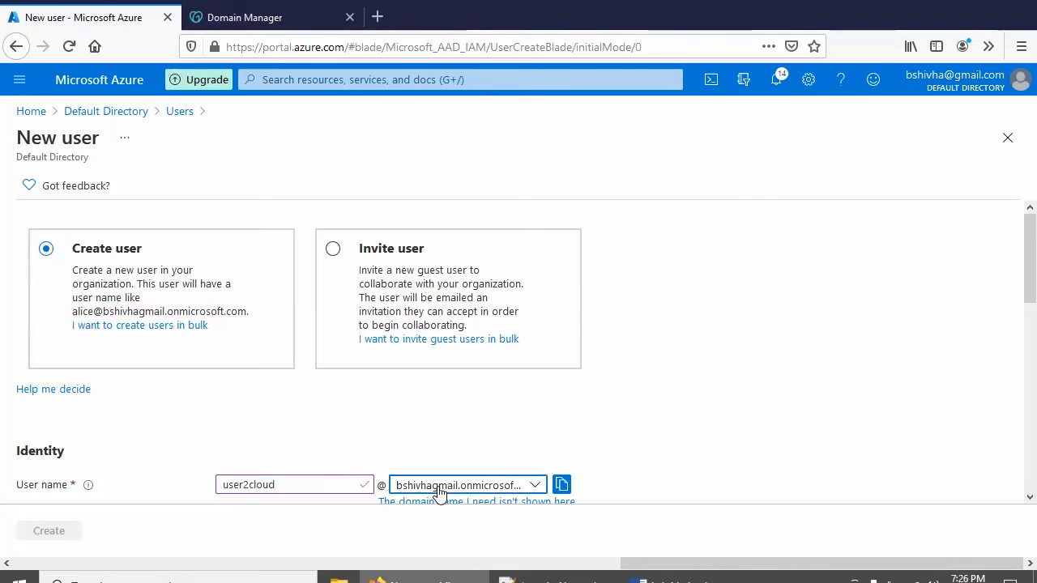
{"action": "left_click", "coordinate": [416, 428]}
{"action": "scroll", "coordinate": [732, 363], "scroll_direction": "down", "scroll_amount": 1}
{"action": "scroll", "coordinate": [733, 364], "scroll_direction": "down", "scroll_amount": 3}
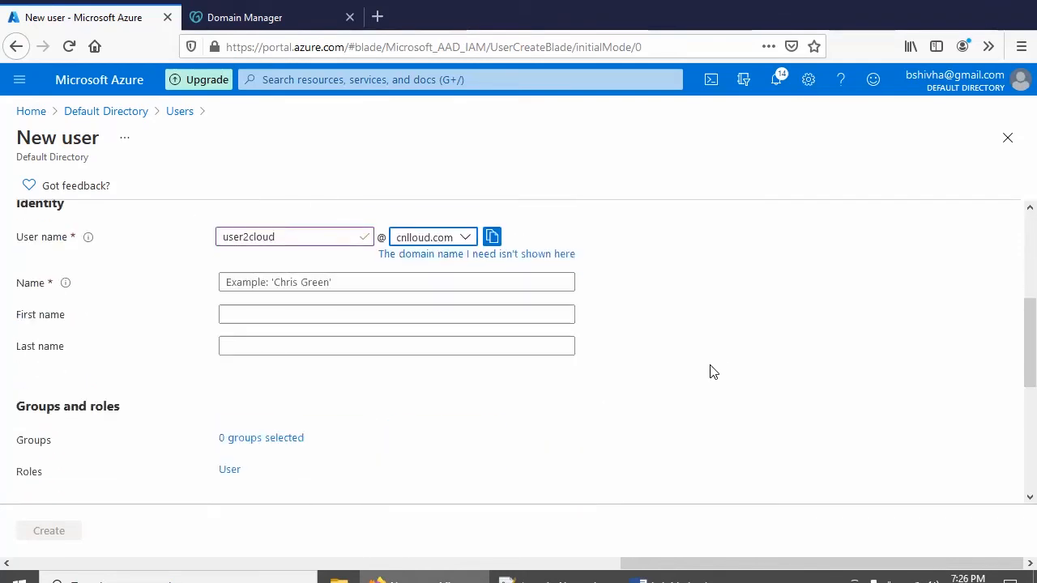
{"action": "left_click", "coordinate": [256, 315]}
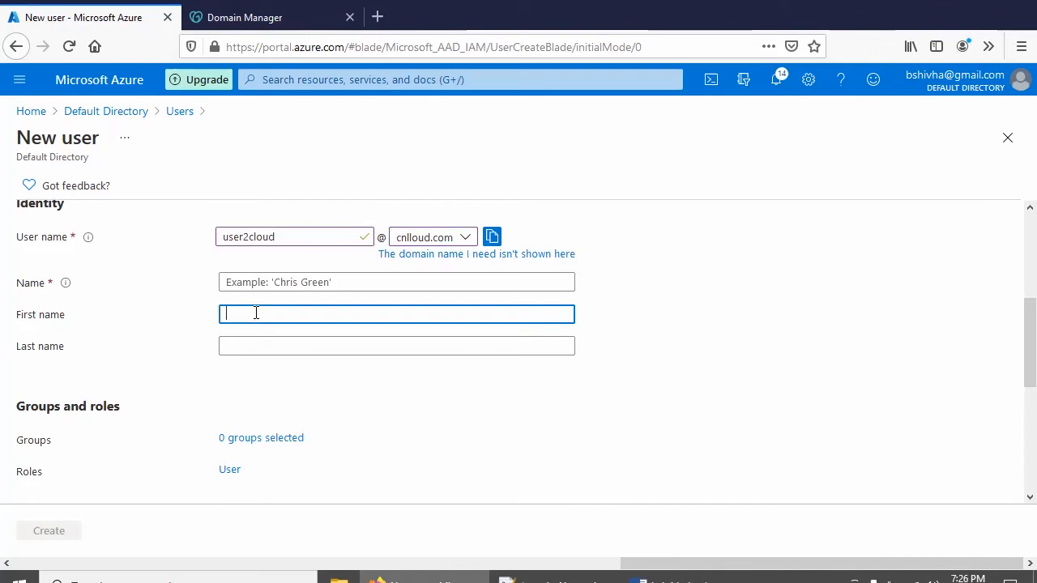
{"action": "left_click", "coordinate": [268, 281]}
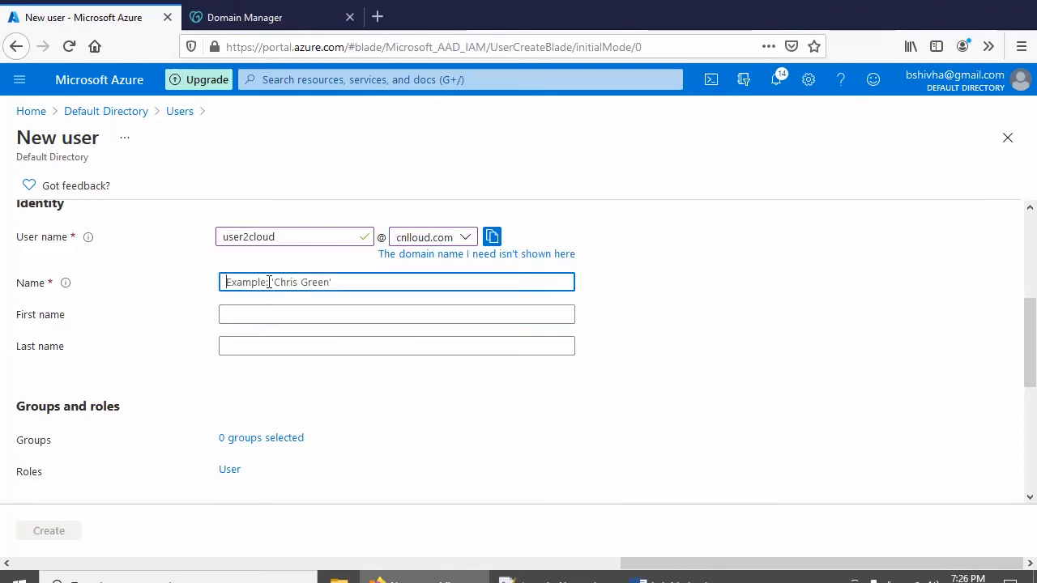
{"action": "type", "text": "user2c"}
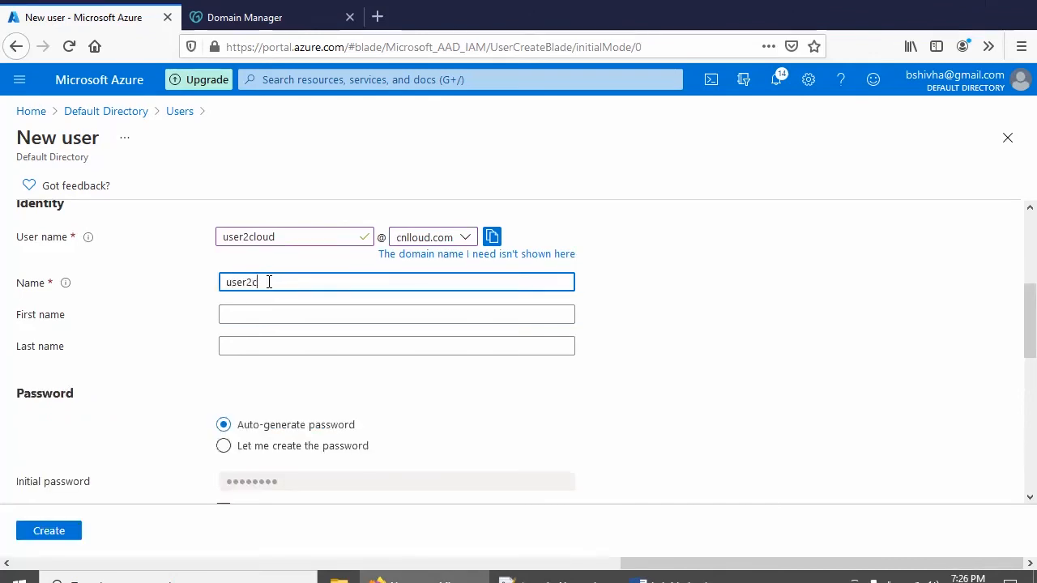
{"action": "type", "text": "loud"}
Give user2cloud the saved password from the notes as its initial password and create the account
{"action": "scroll", "coordinate": [288, 324], "scroll_direction": "down", "scroll_amount": 3}
{"action": "scroll", "coordinate": [275, 279], "scroll_direction": "up", "scroll_amount": 1}
{"action": "left_click", "coordinate": [271, 281]}
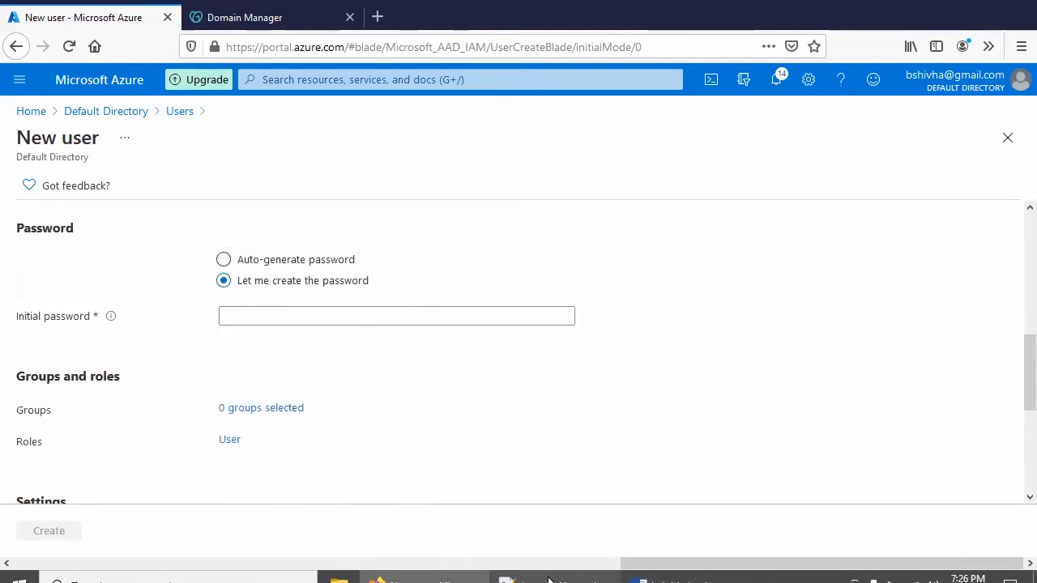
{"action": "left_click", "coordinate": [506, 577]}
{"action": "left_click_drag", "start_coordinate": [257, 227], "coordinate": [51, 236]}
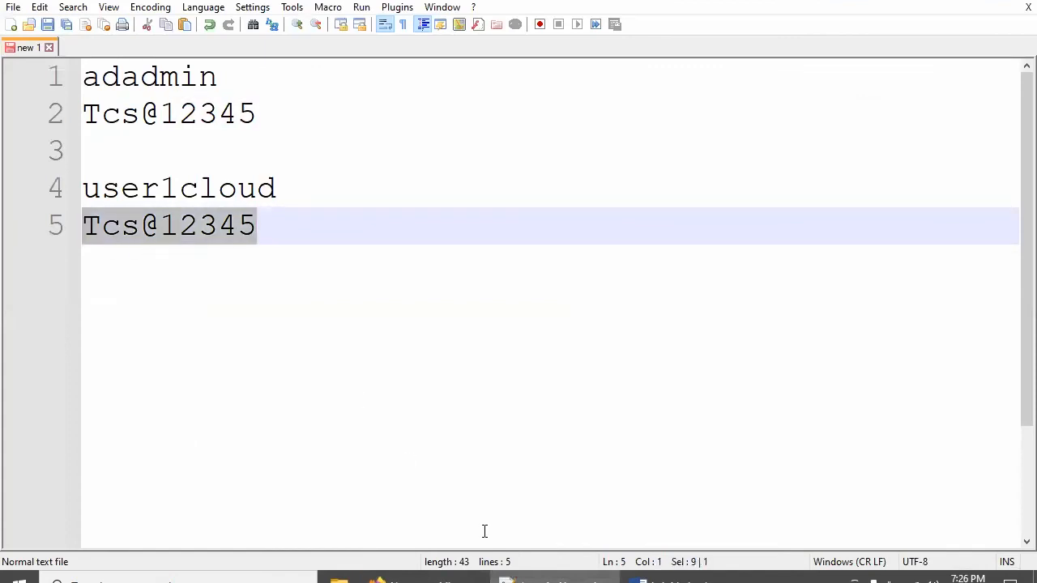
{"action": "left_click", "coordinate": [405, 577]}
{"action": "left_click", "coordinate": [308, 316]}
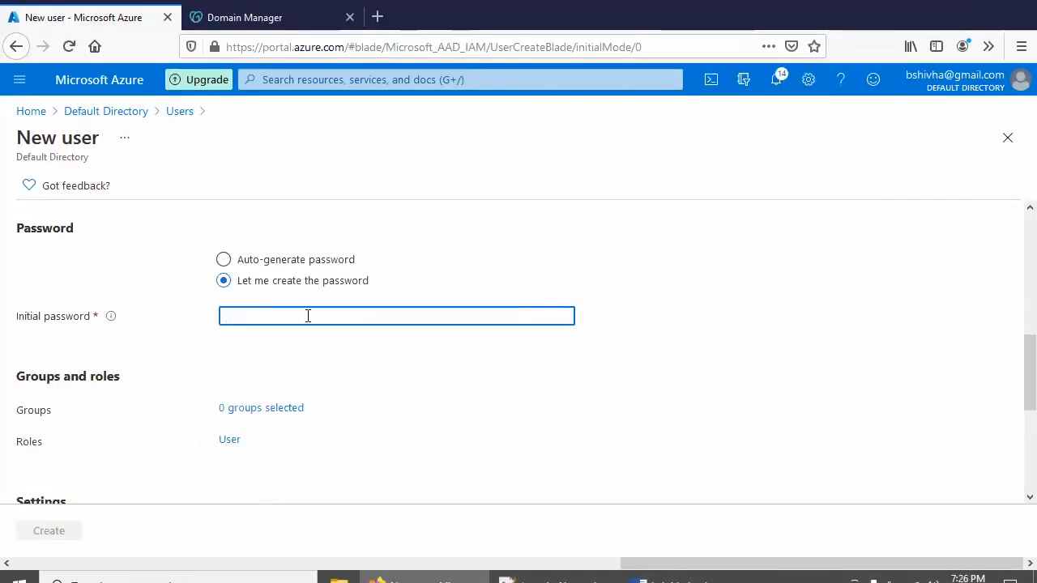
{"action": "key", "text": "ctrl+v"}
{"action": "left_click", "coordinate": [53, 531]}
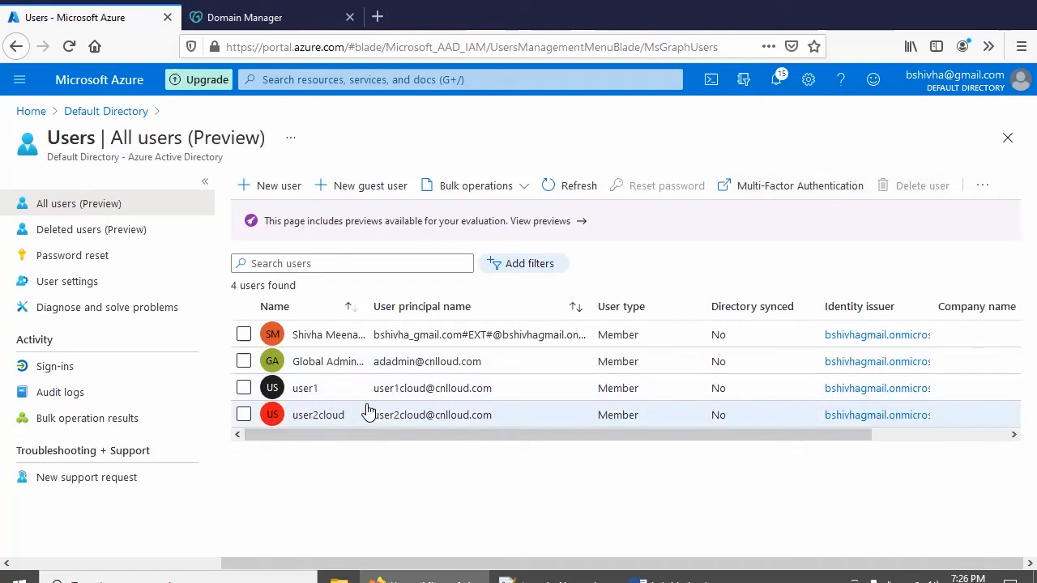
Scroll the Word lab guide to the 'Lab 2 – Onprem Domain Controller' section
{"action": "left_click", "coordinate": [712, 577]}
{"action": "scroll", "coordinate": [554, 419], "scroll_direction": "down", "scroll_amount": 7}
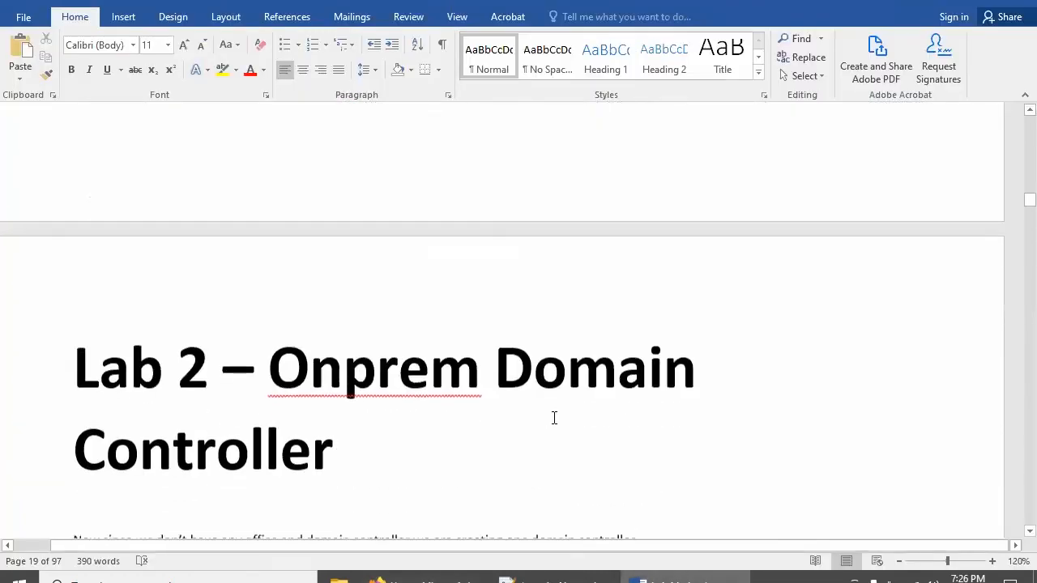
{"action": "scroll", "coordinate": [554, 416], "scroll_direction": "up", "scroll_amount": 1}
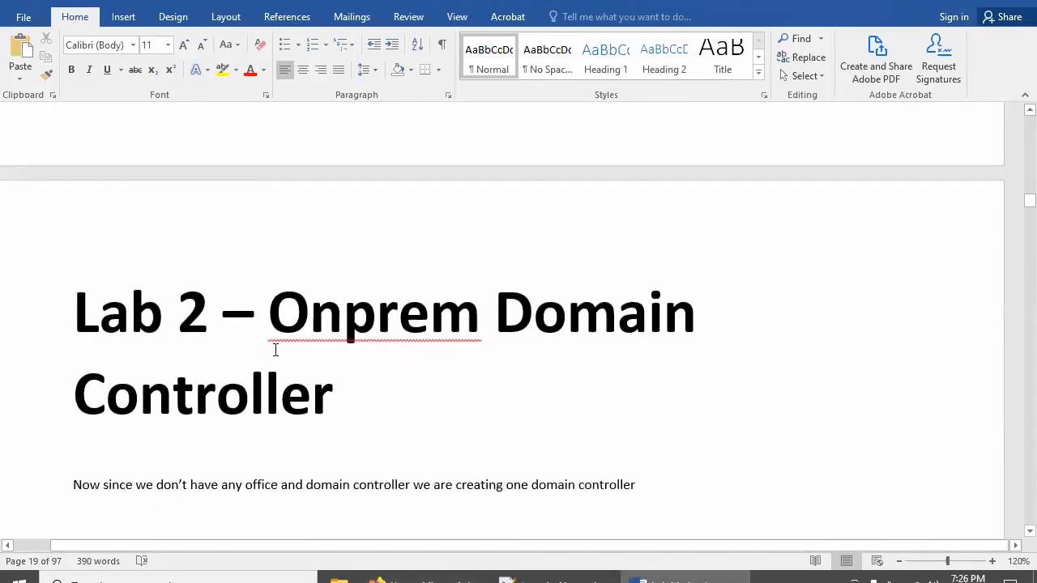
{"action": "scroll", "coordinate": [274, 340], "scroll_direction": "up", "scroll_amount": 4}
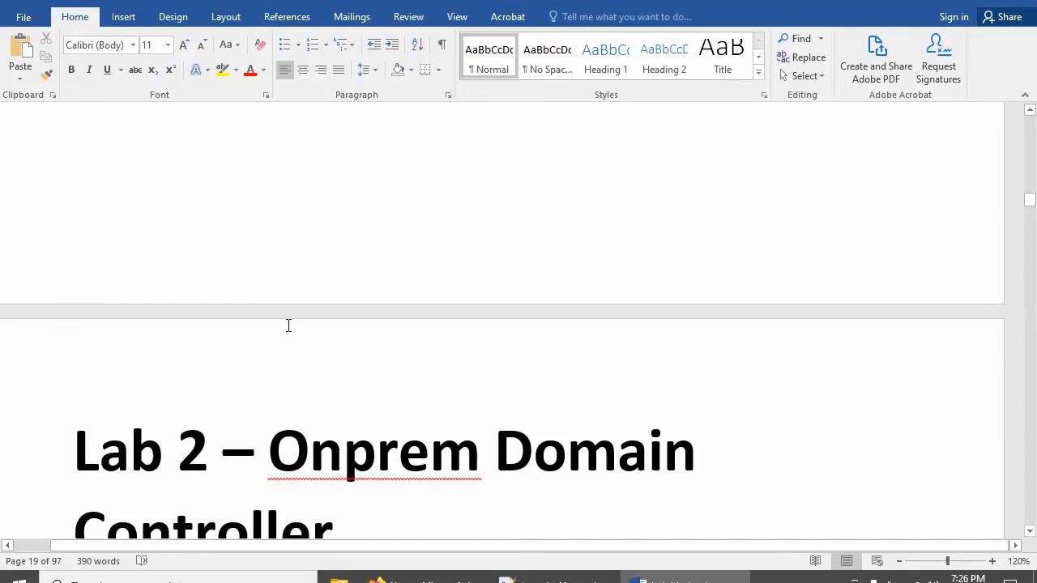
{"action": "scroll", "coordinate": [322, 370], "scroll_direction": "down", "scroll_amount": 1}
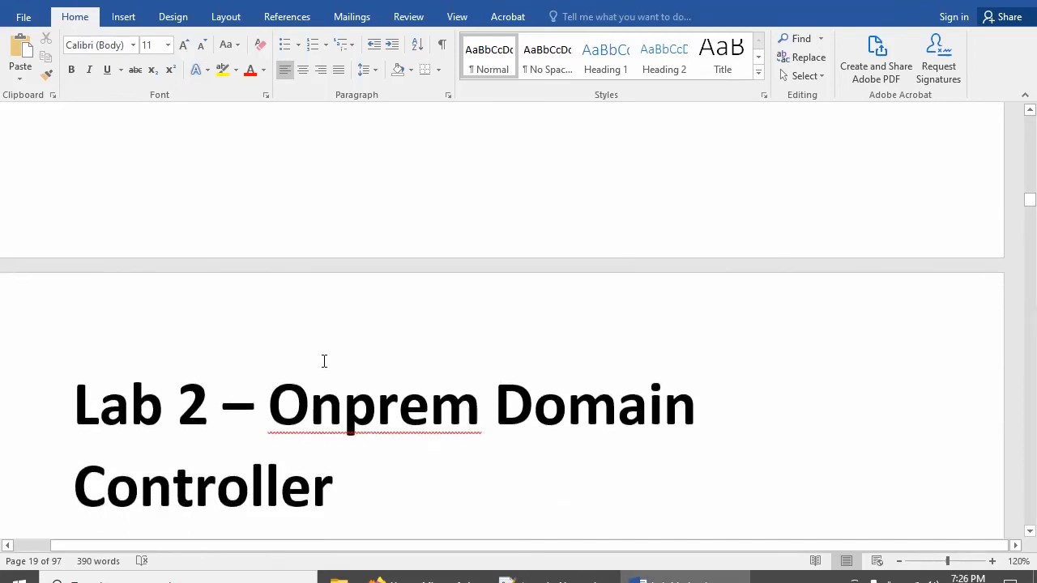
{"action": "scroll", "coordinate": [324, 360], "scroll_direction": "down", "scroll_amount": 2}
{"action": "scroll", "coordinate": [325, 354], "scroll_direction": "down", "scroll_amount": 1}
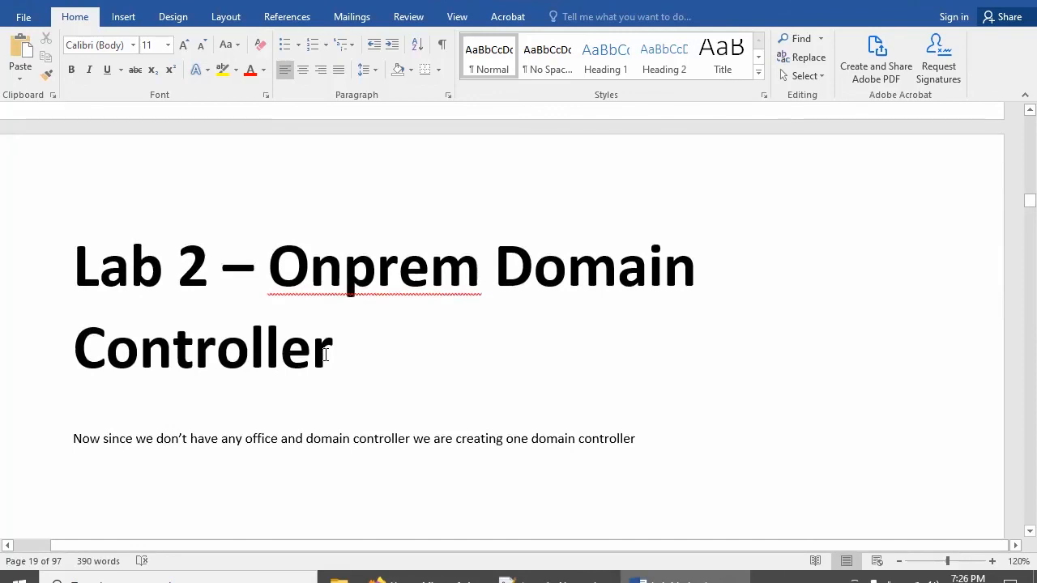